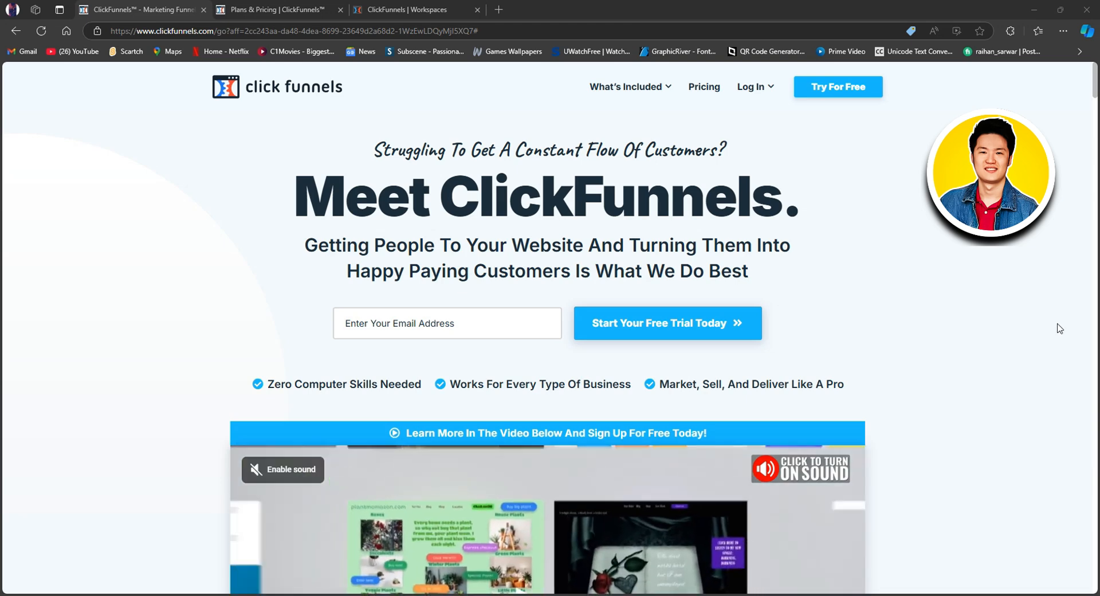
# Step: Read the ClickFunnels homepage from the introduction and user testimonials through the explanation of why a business needs a funnel
pyautogui.scroll(-5, 943, 298)
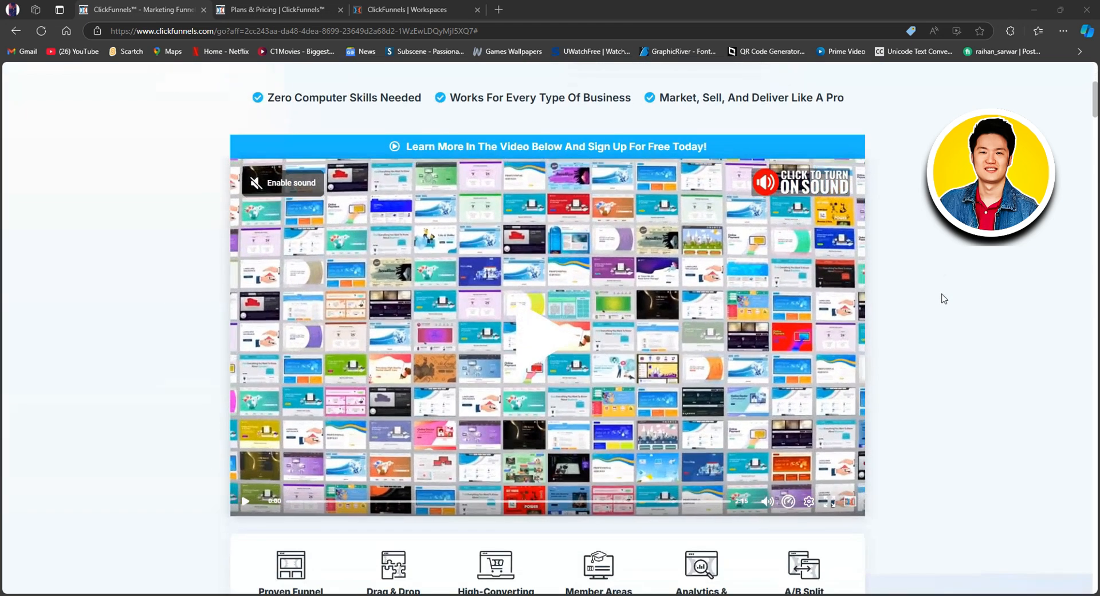
pyautogui.scroll(-2, 942, 298)
pyautogui.scroll(-4, 942, 298)
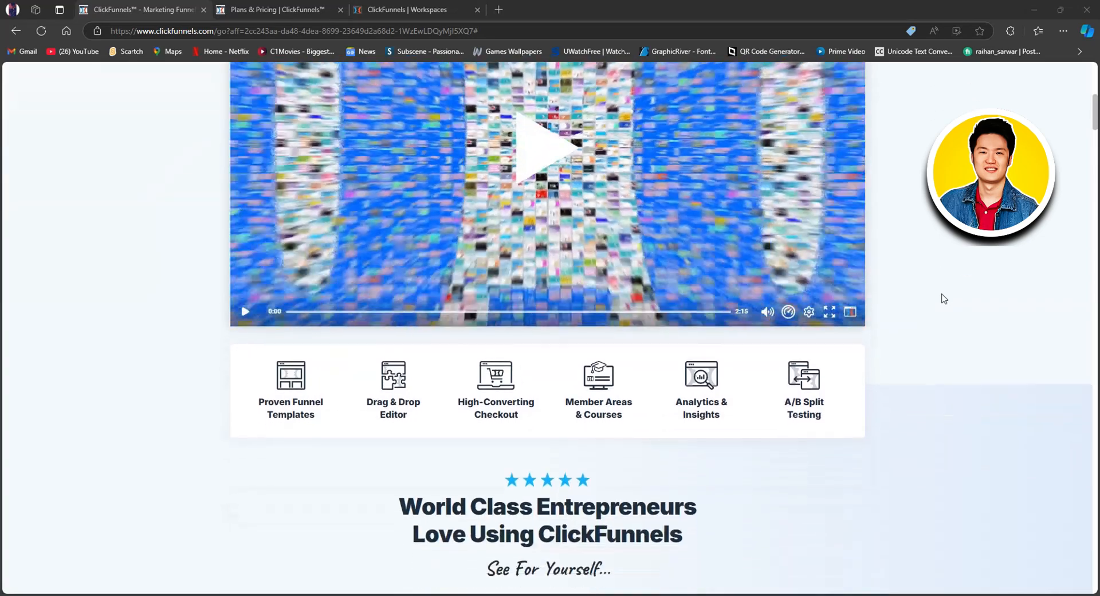
pyautogui.scroll(-4, 943, 298)
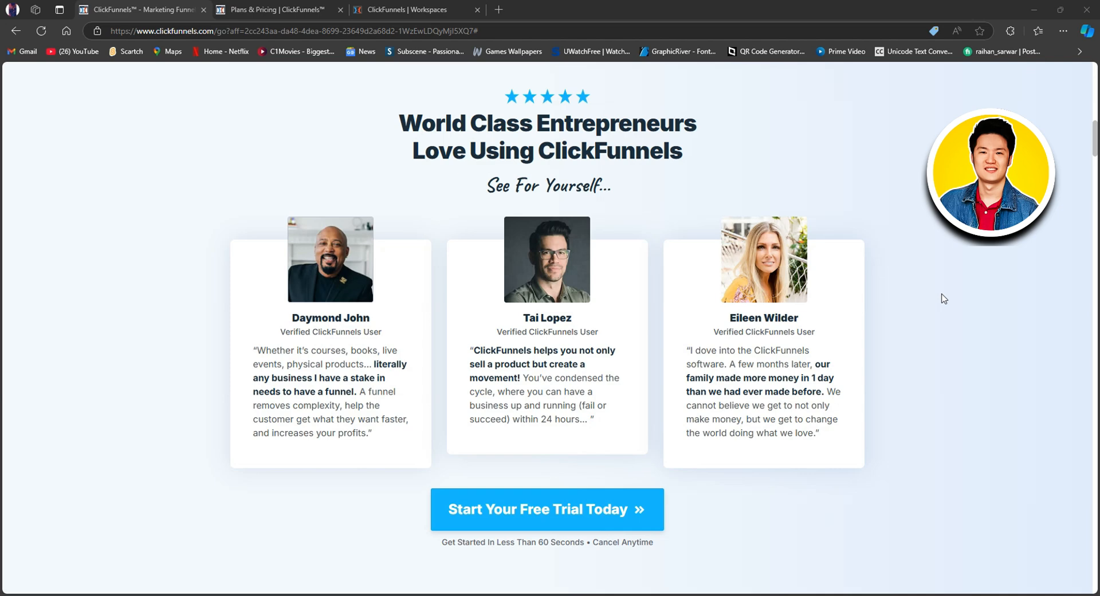
pyautogui.scroll(-8, 944, 299)
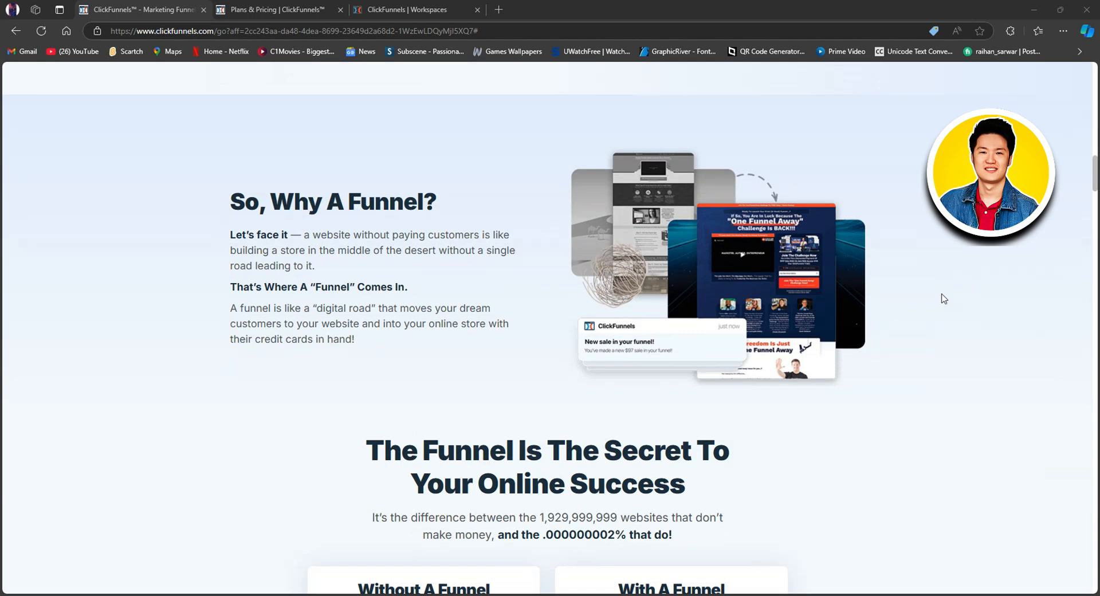
pyautogui.scroll(-3, 944, 299)
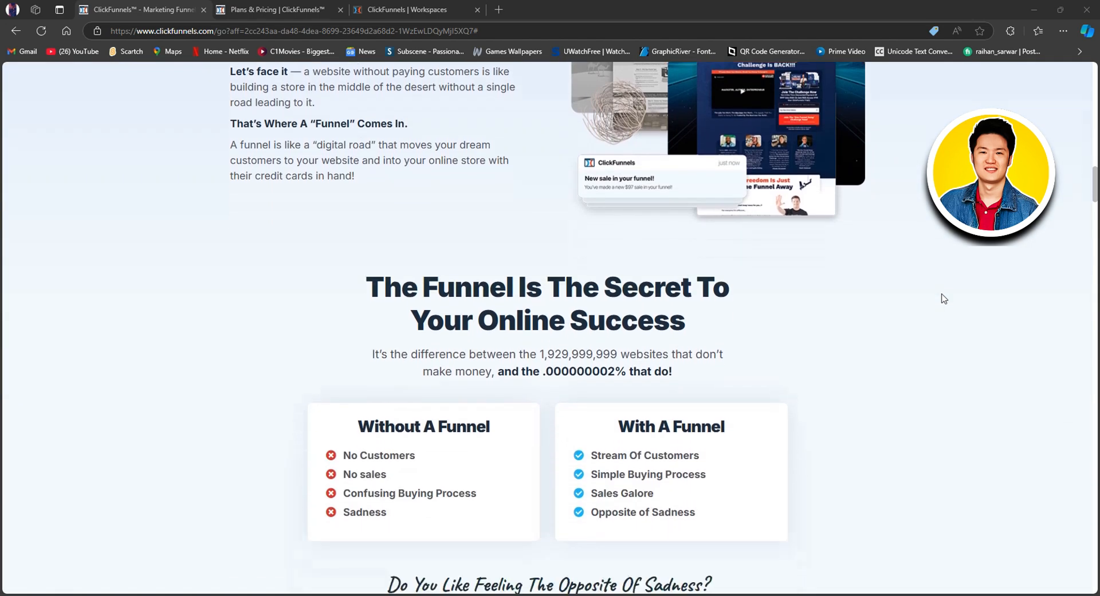
pyautogui.scroll(-1, 944, 299)
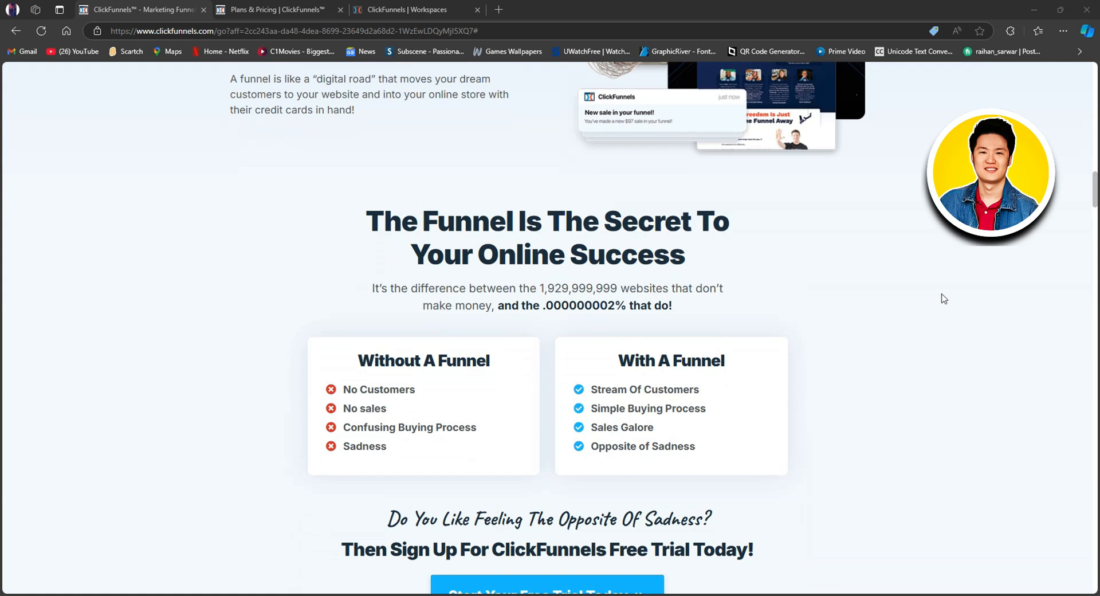
pyautogui.scroll(-1, 944, 299)
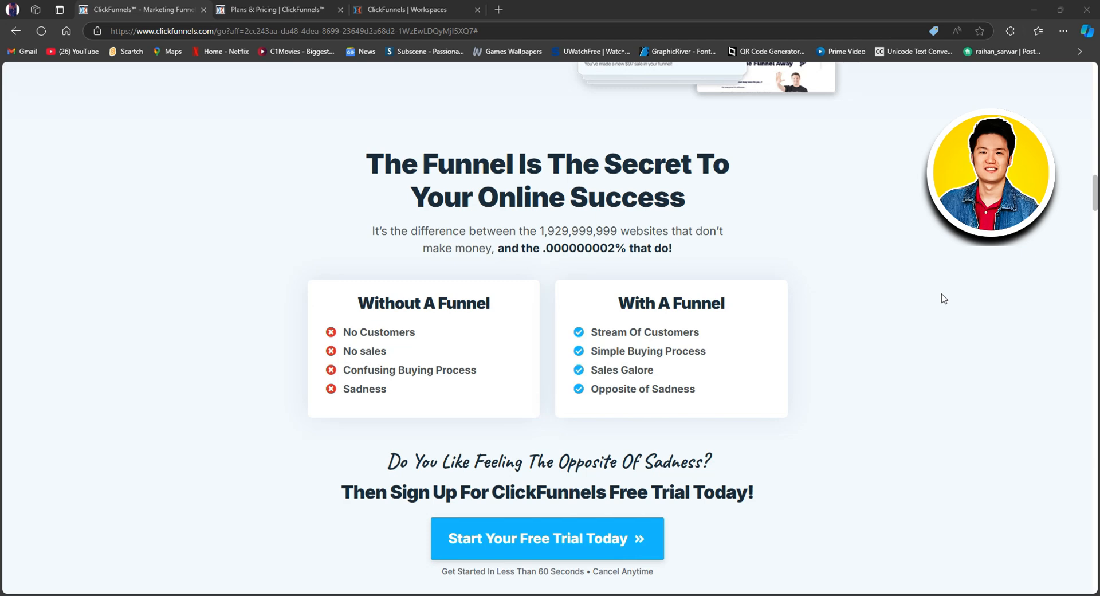
pyautogui.scroll(-7, 944, 298)
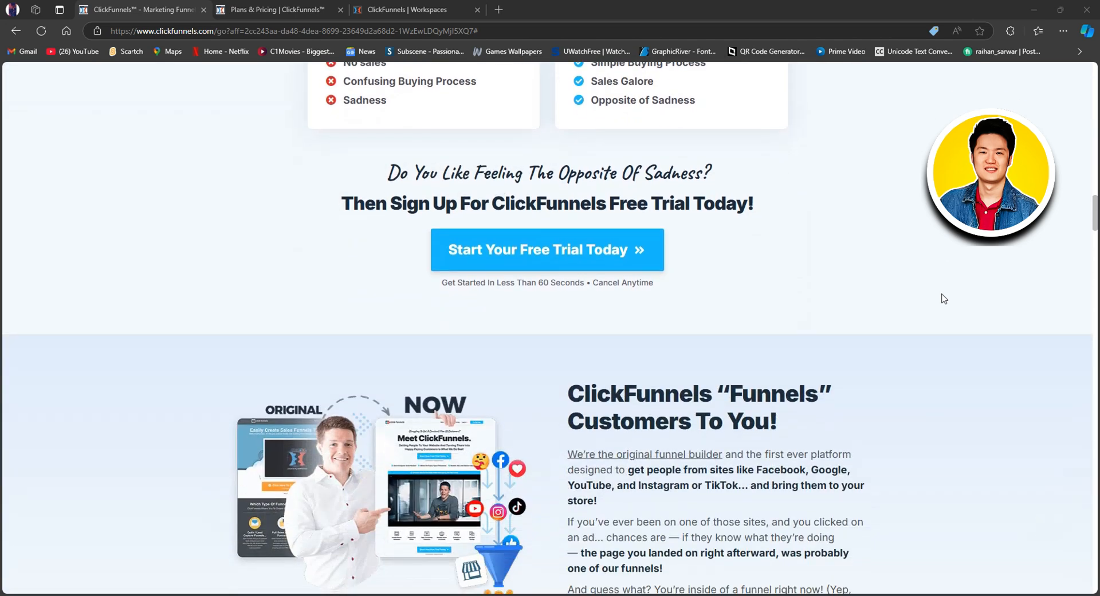
pyautogui.scroll(-2, 944, 299)
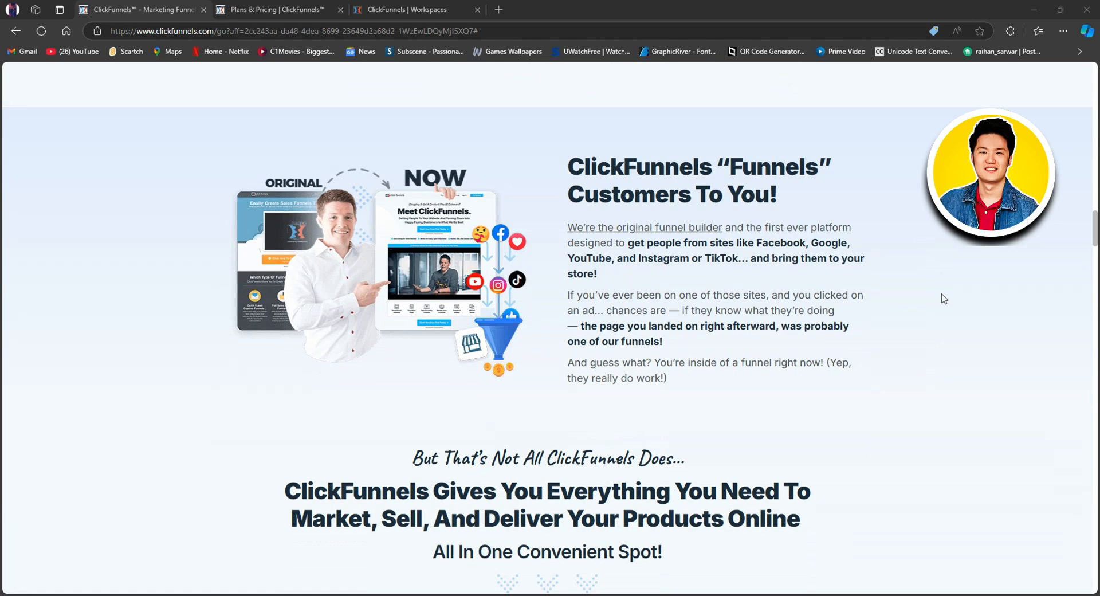
# Step: Review the homepage sections on website, online store, membership site, CRM, email marketing and analytics
pyautogui.scroll(-7, 944, 299)
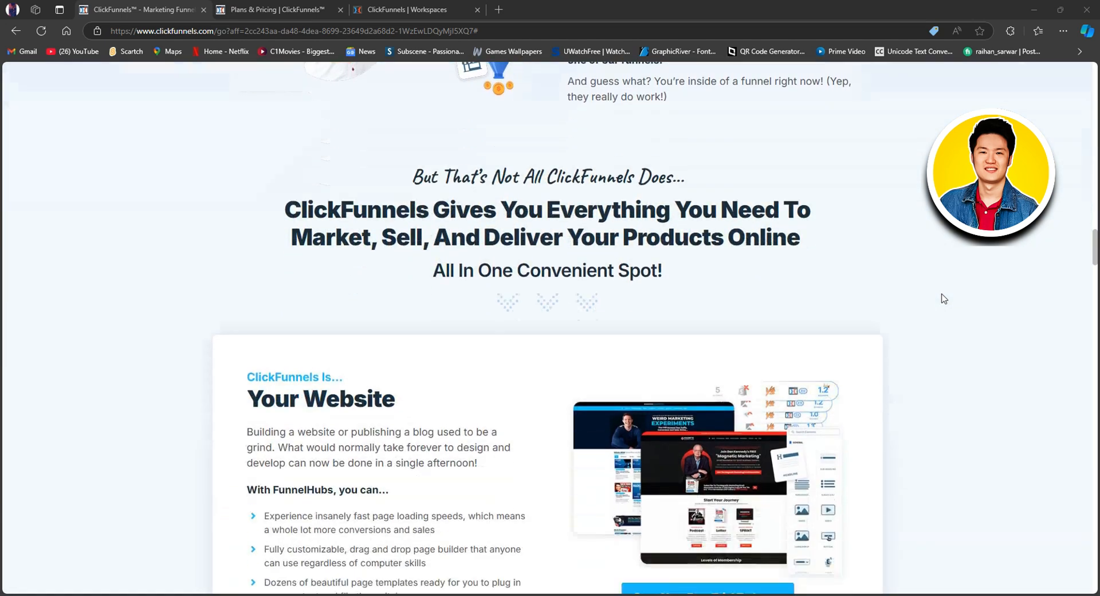
pyautogui.scroll(-5, 944, 298)
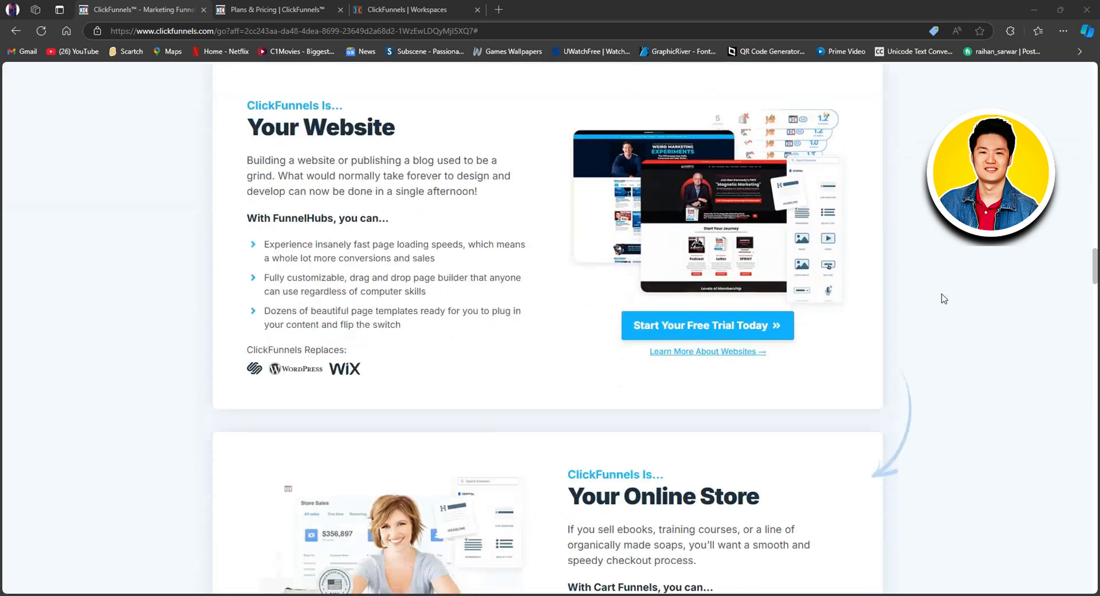
pyautogui.scroll(-6, 944, 299)
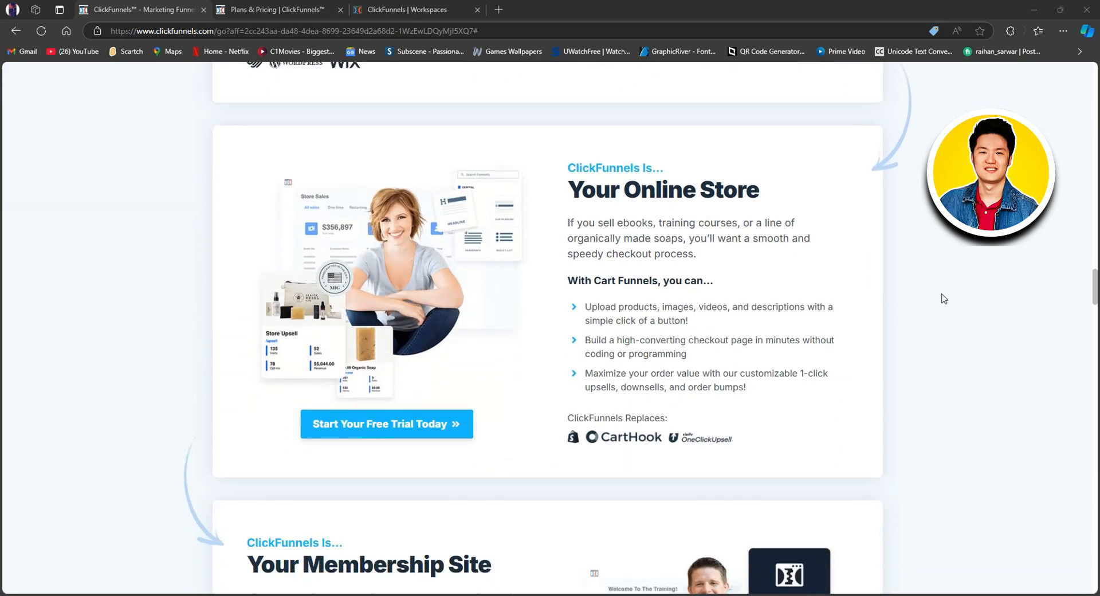
pyautogui.scroll(-4, 944, 298)
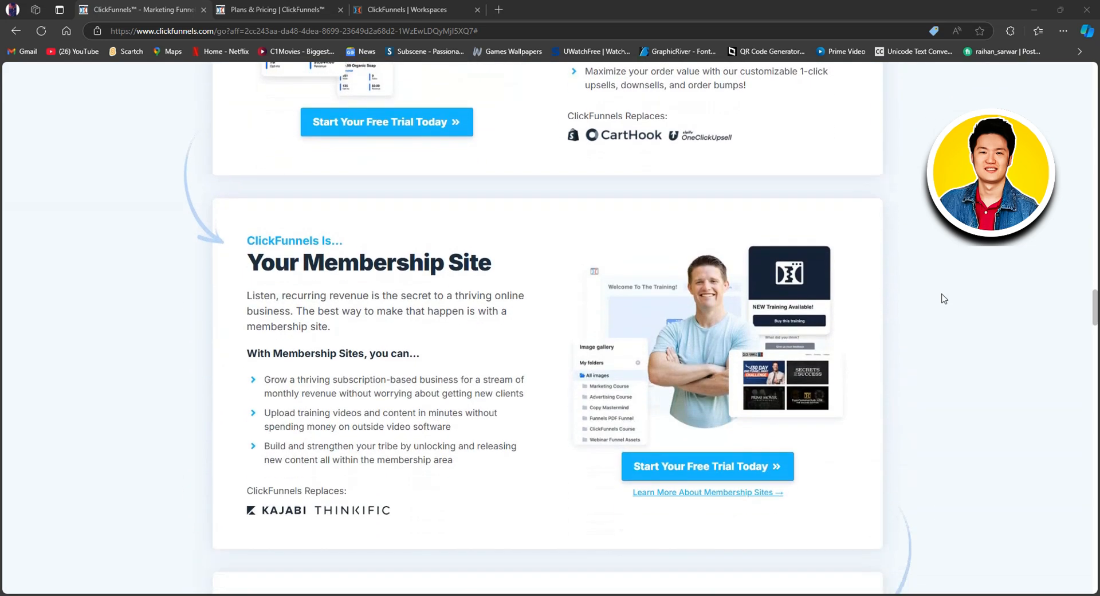
pyautogui.scroll(-7, 944, 298)
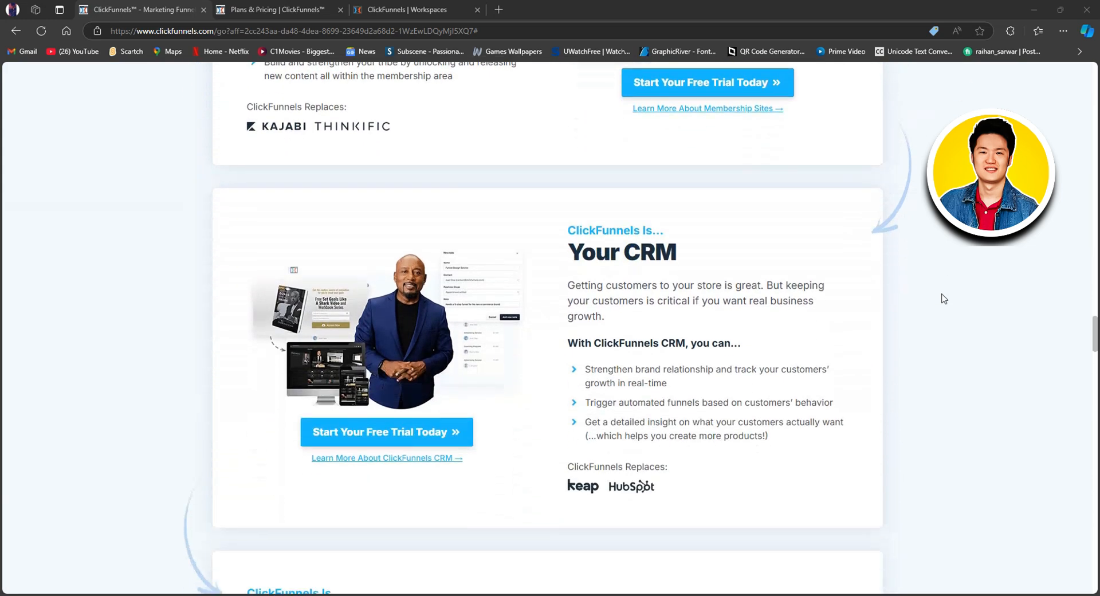
pyautogui.scroll(-7, 944, 299)
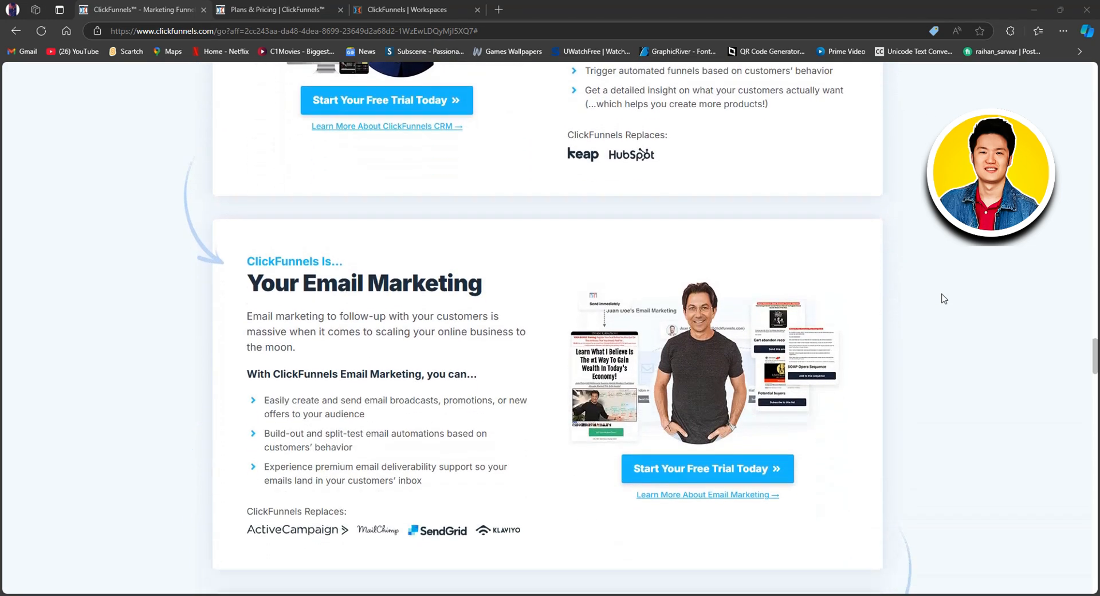
pyautogui.scroll(-2, 944, 299)
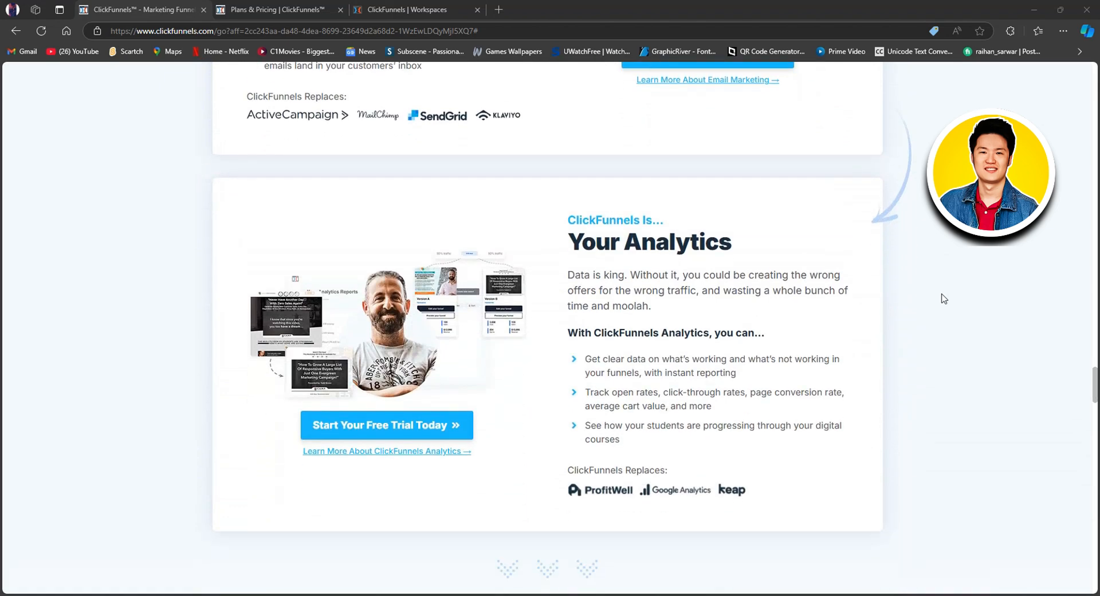
# Step: Look over the homepage's feature grid, entrepreneur testimonials and Two Comma Club section, then return to the start of the page
pyautogui.scroll(-7, 944, 298)
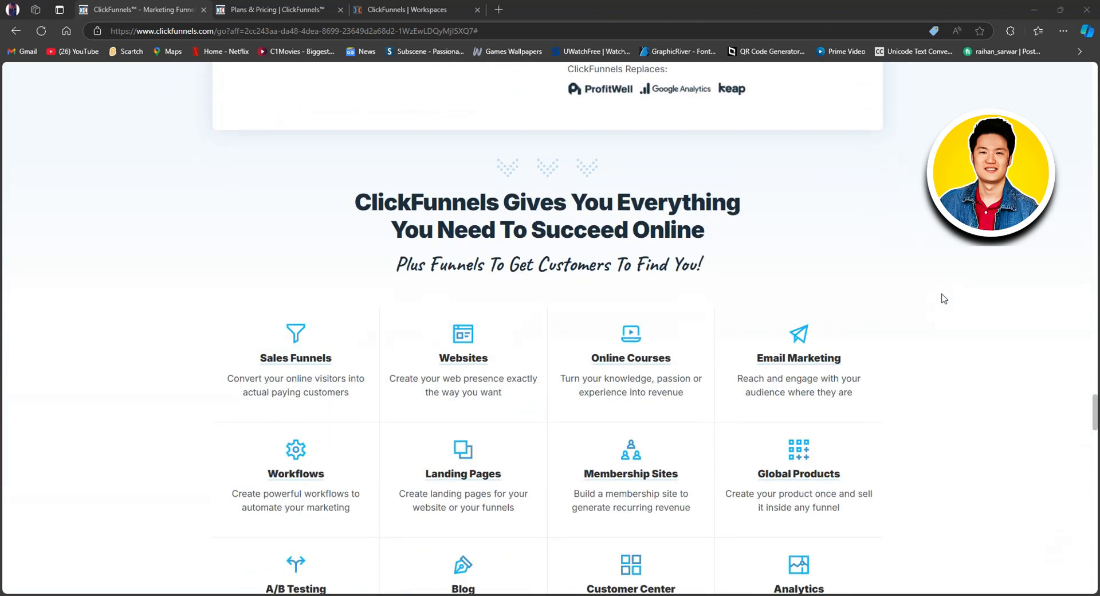
pyautogui.scroll(-1, 944, 298)
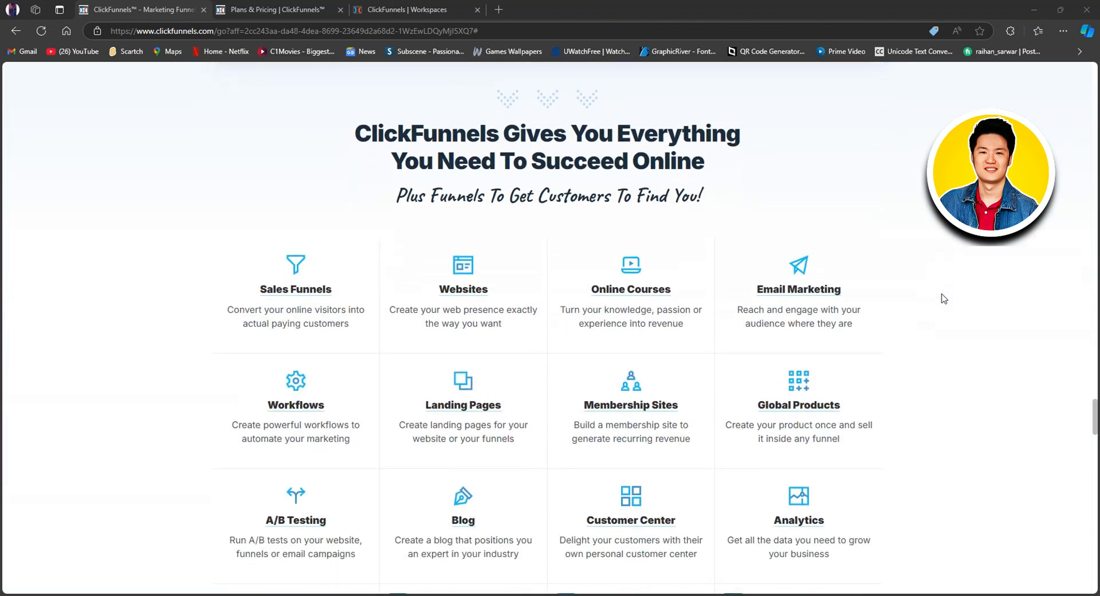
pyautogui.scroll(-1, 945, 299)
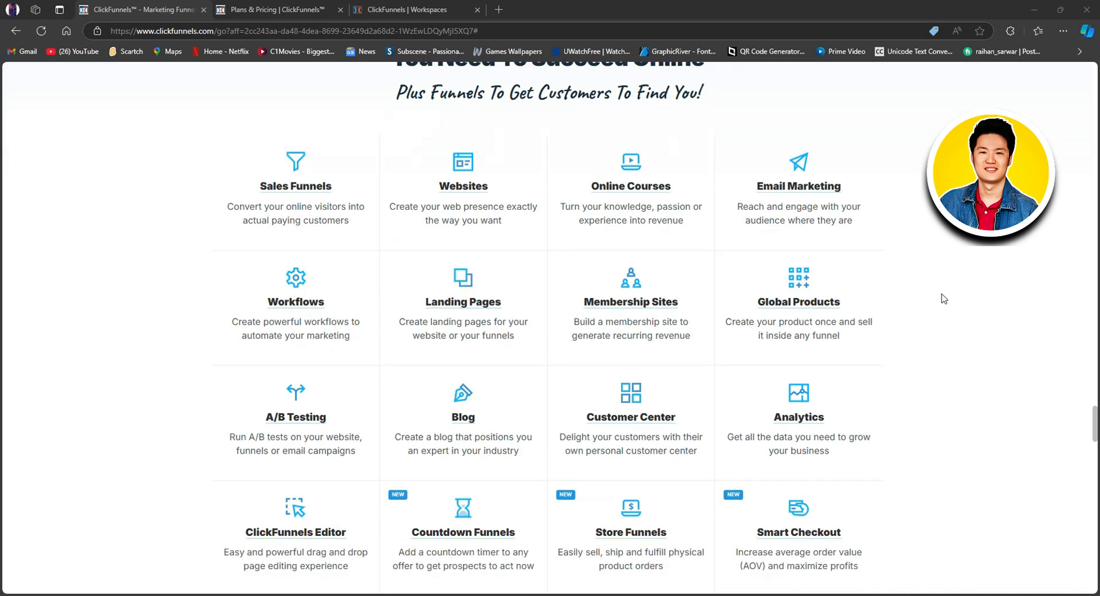
pyautogui.scroll(-1, 944, 298)
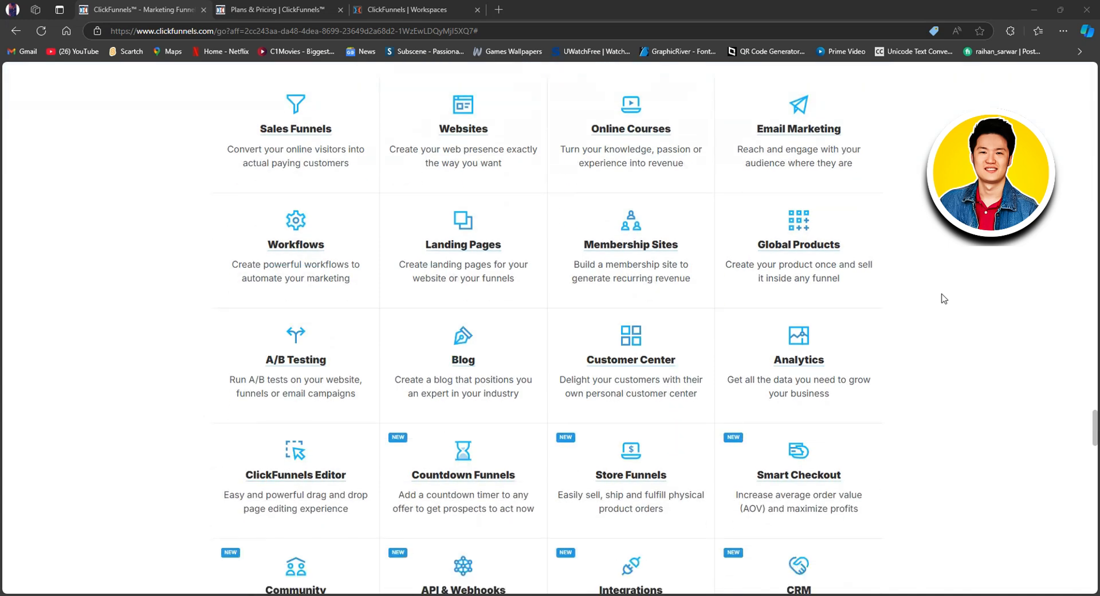
pyautogui.scroll(-6, 944, 298)
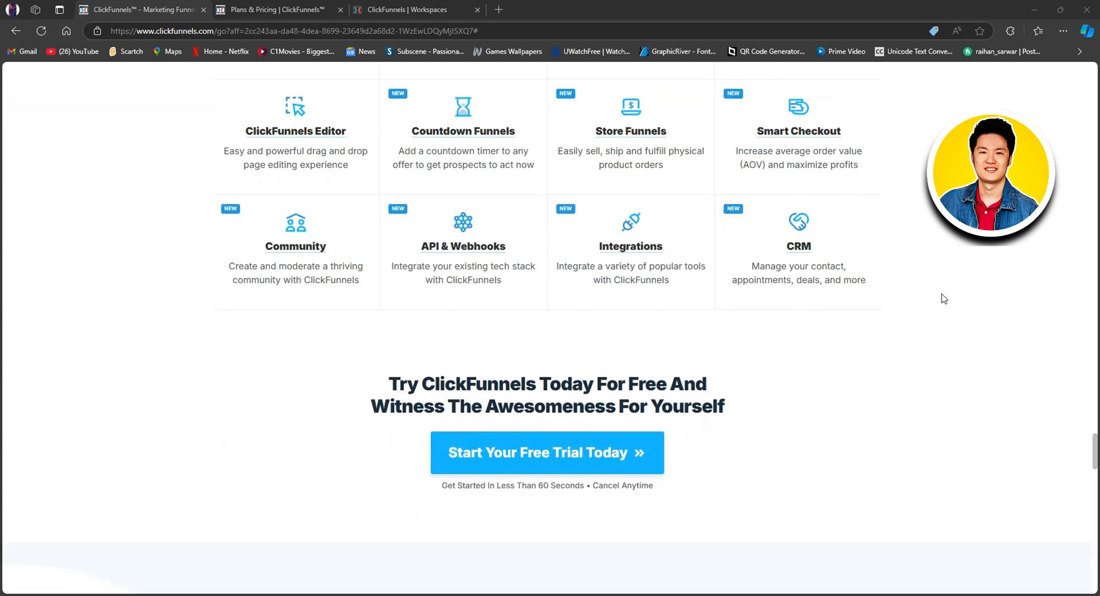
pyautogui.scroll(-7, 944, 299)
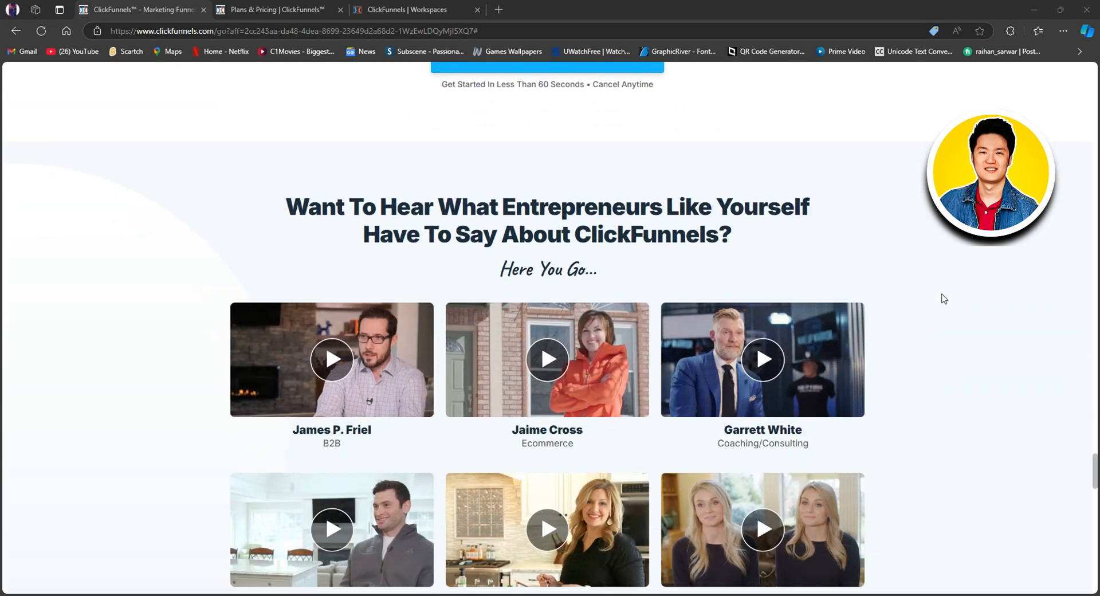
pyautogui.scroll(-1, 944, 299)
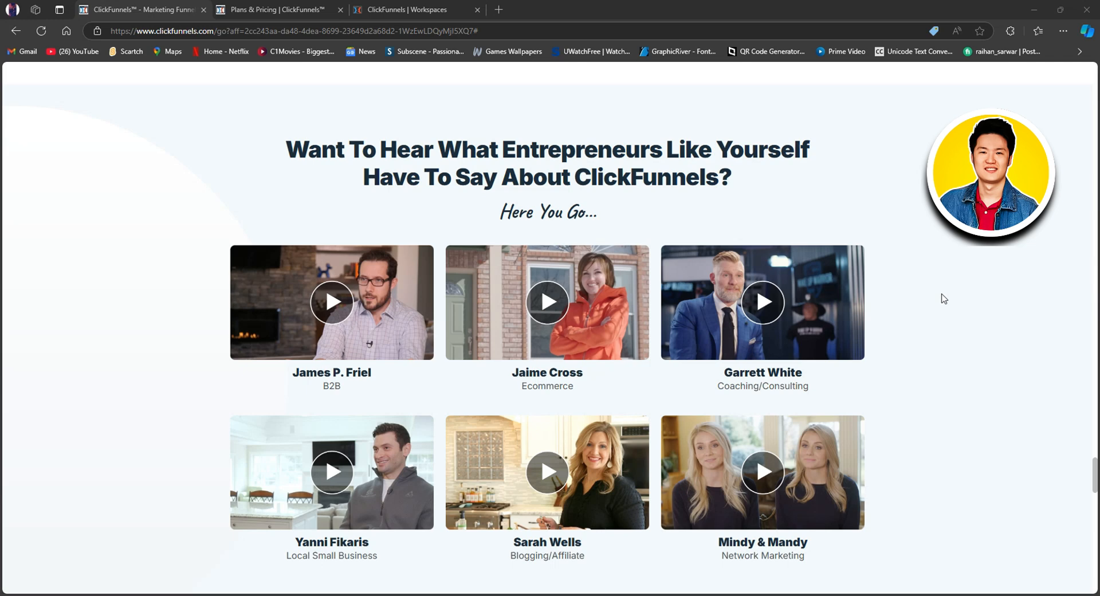
pyautogui.scroll(-8, 944, 298)
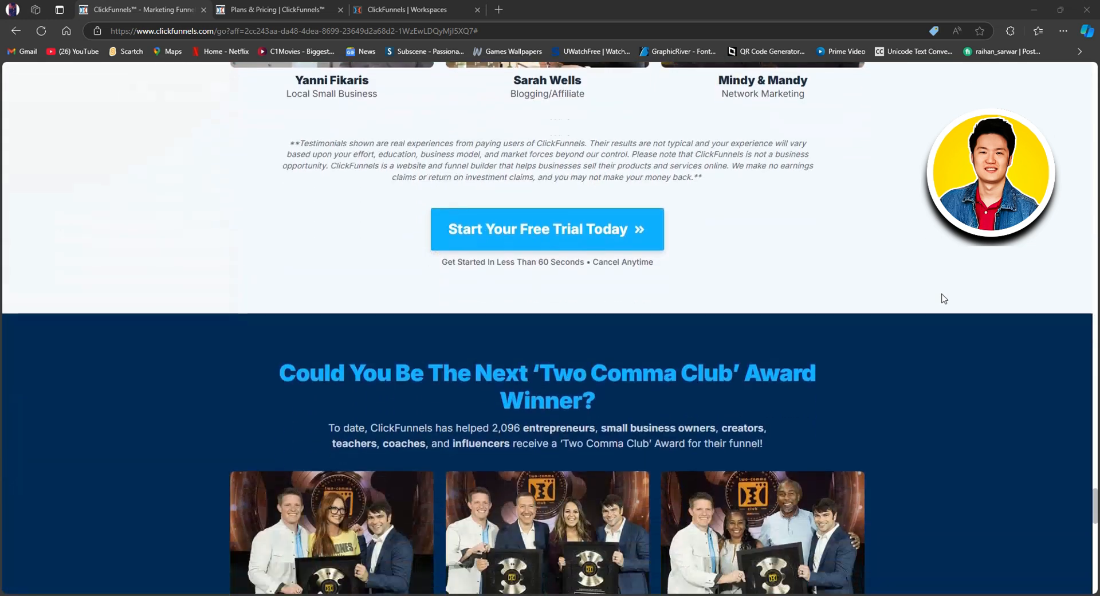
pyautogui.scroll(-2, 944, 298)
pyautogui.scroll(20, 943, 297)
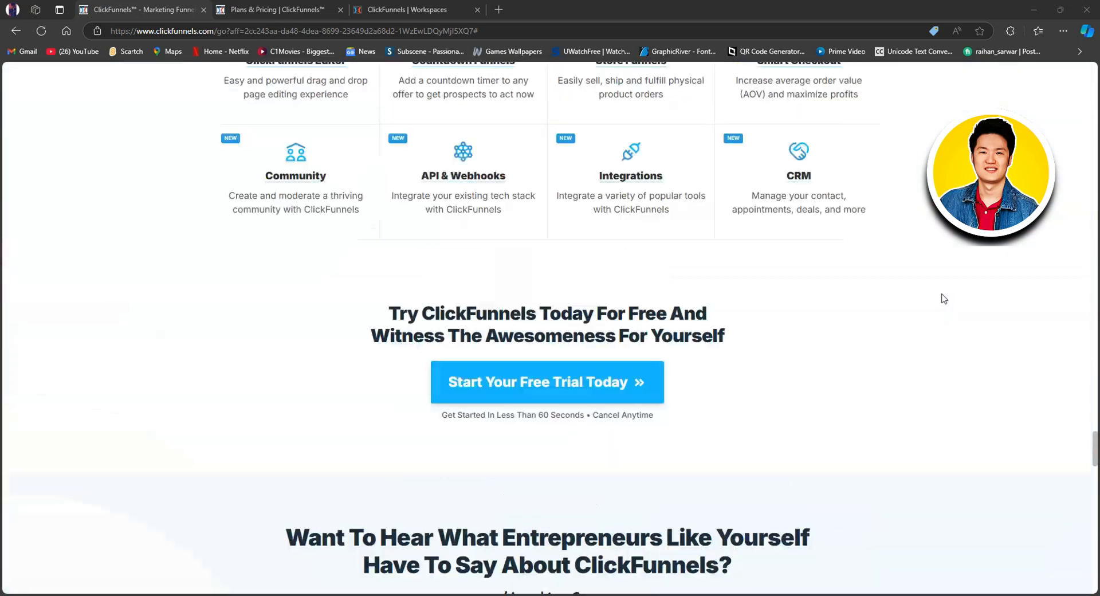
pyautogui.scroll(20, 943, 298)
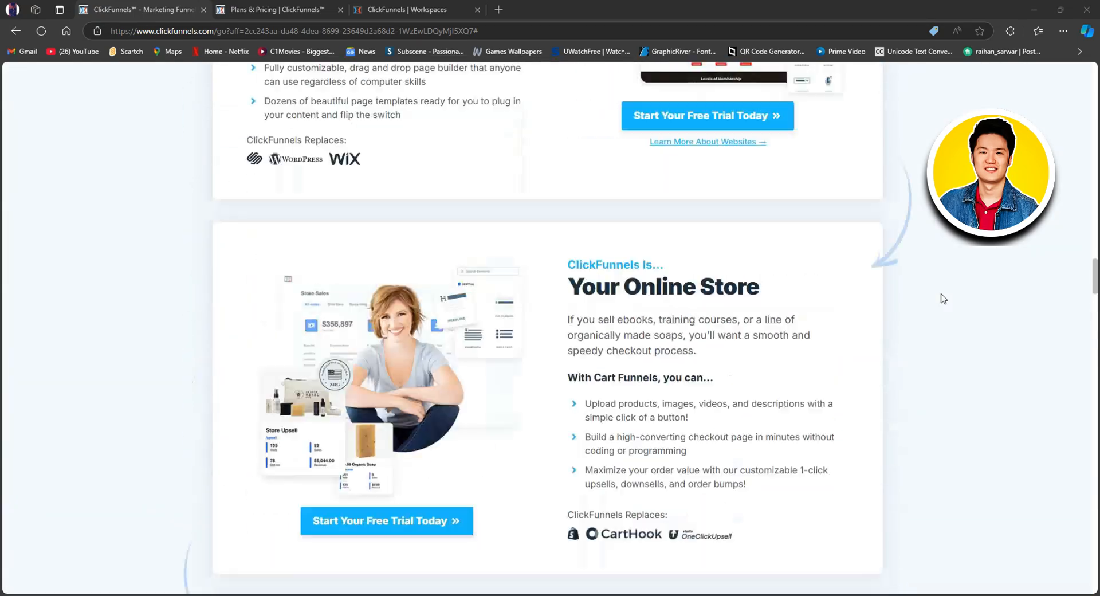
pyautogui.scroll(20, 936, 263)
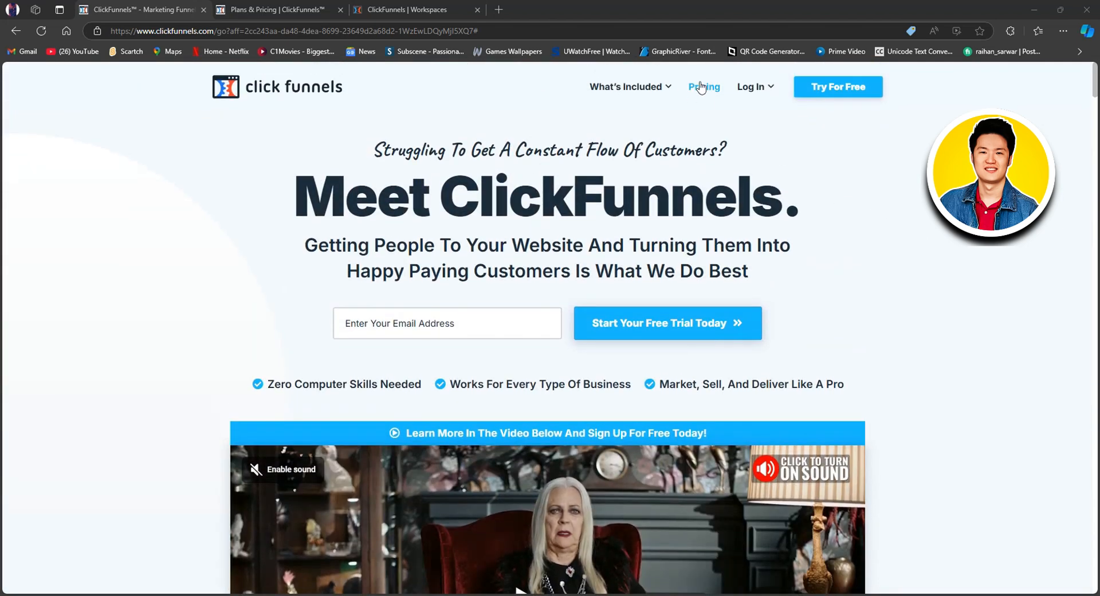
# Step: Compare the Startup and Pro plans on the ClickFunnels pricing page, under both monthly and annual discount pricing
pyautogui.click(295, 7)
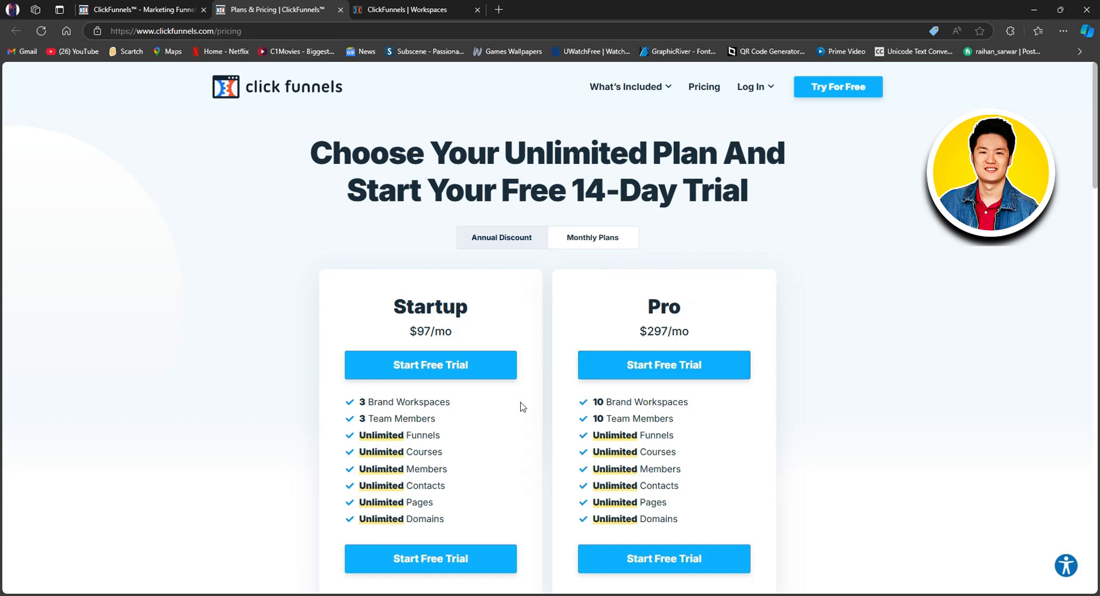
pyautogui.scroll(-2, 535, 407)
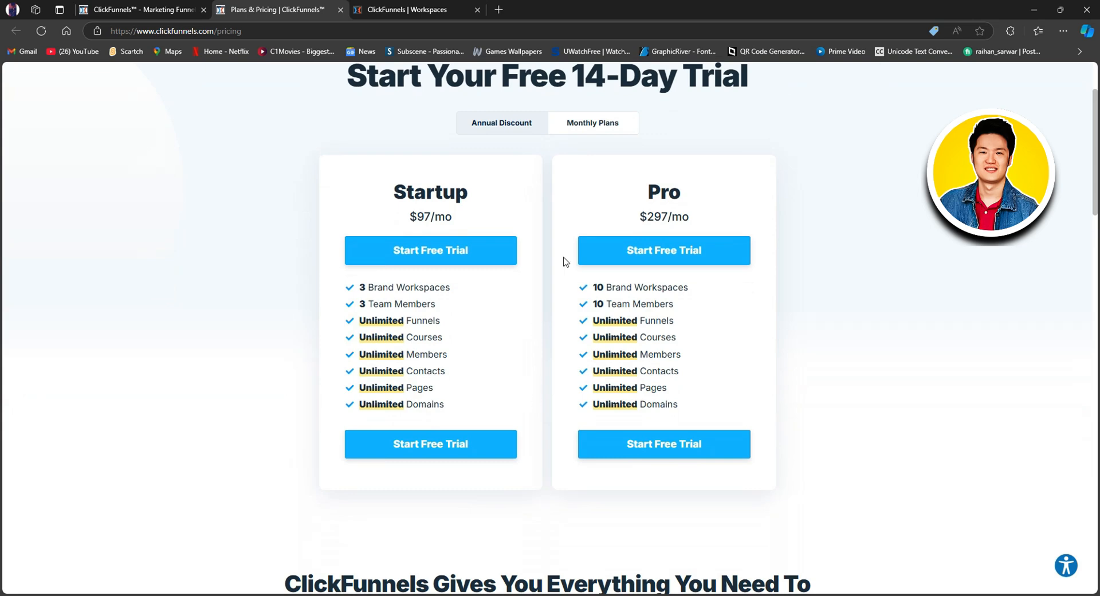
pyautogui.click(595, 122)
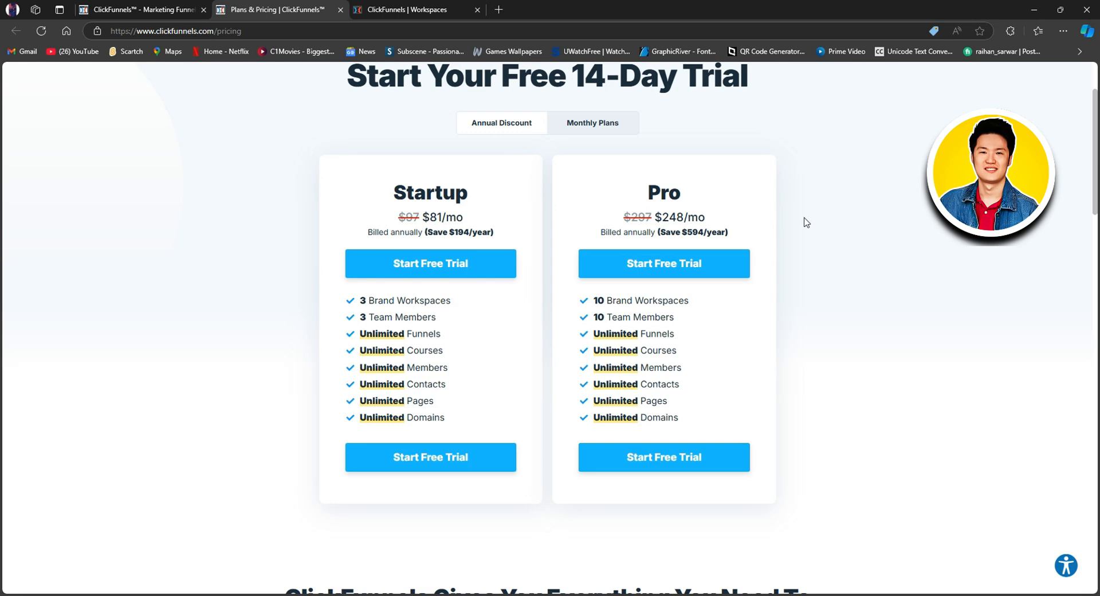
pyautogui.scroll(-2, 805, 222)
pyautogui.scroll(4, 803, 224)
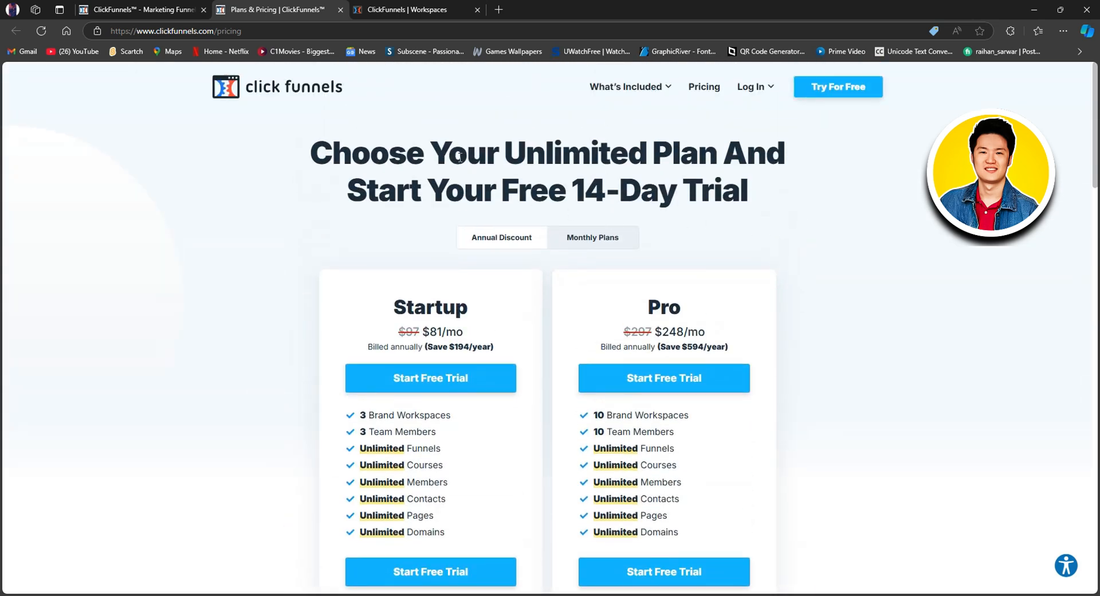
# Step: Switch to the ClickFunnels workspace and open the list of Site Pages in the Site app
pyautogui.moveTo(756, 86)
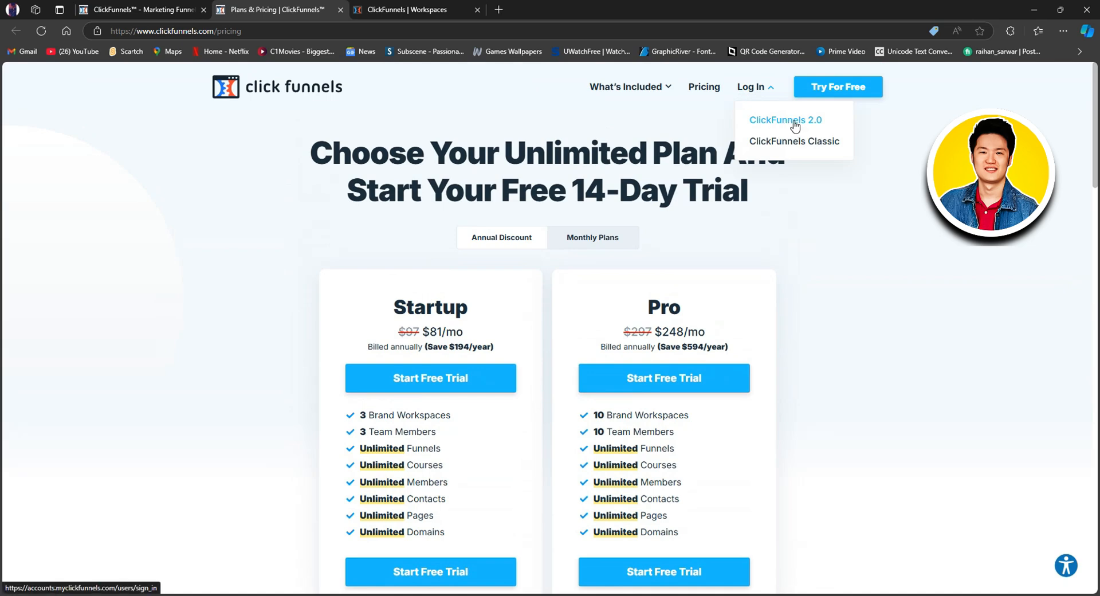
pyautogui.click(433, 11)
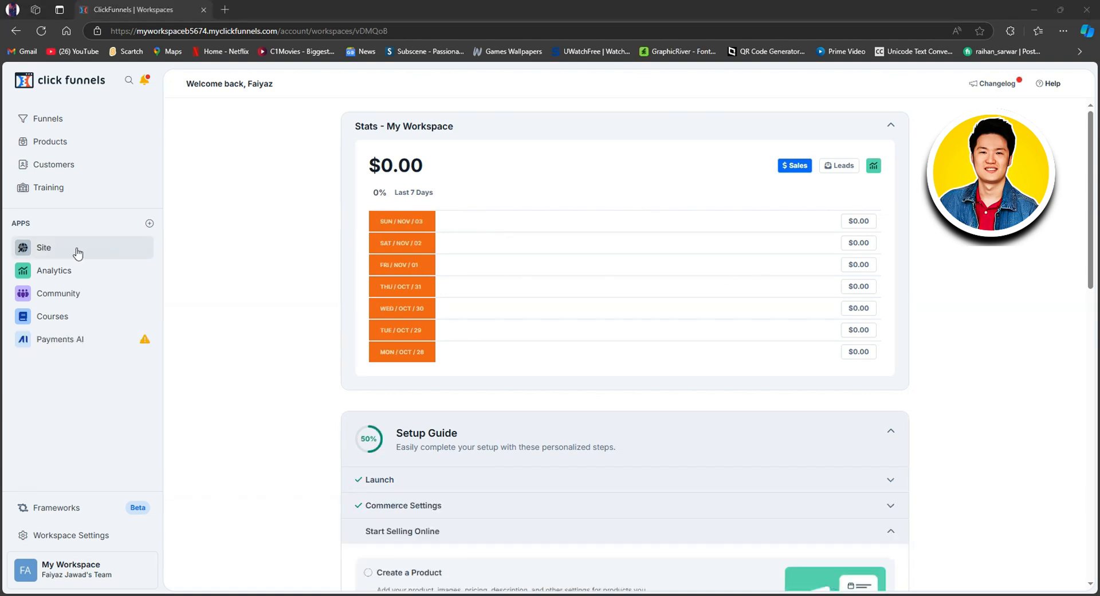
pyautogui.click(46, 248)
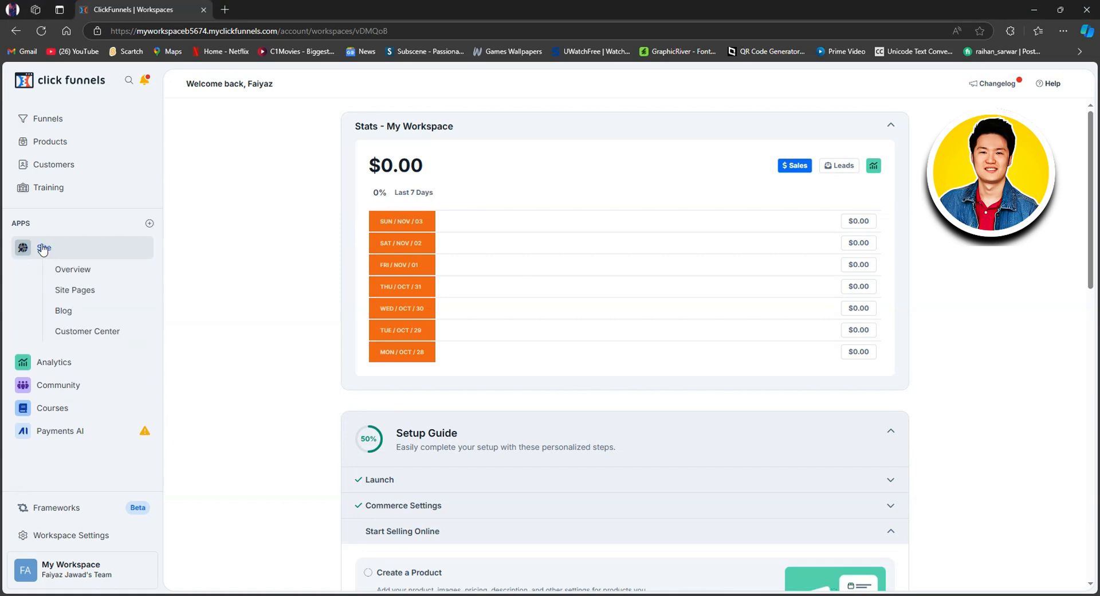
pyautogui.click(80, 293)
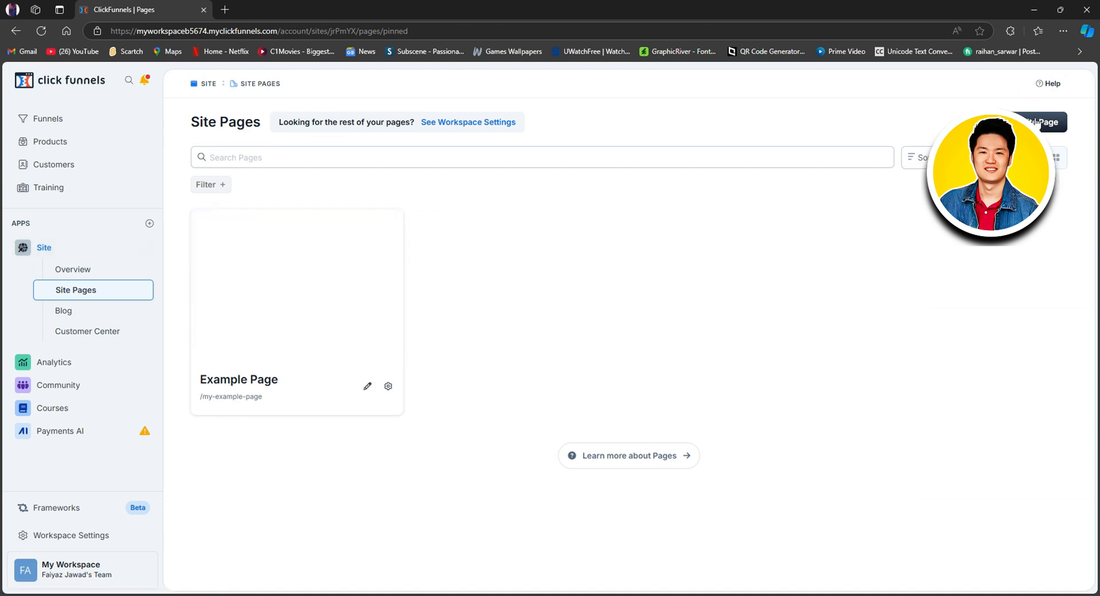
# Step: Start a new site page and browse the My Funnel pages, Opt-in, Thank you and Sales template categories
pyautogui.click(1037, 121)
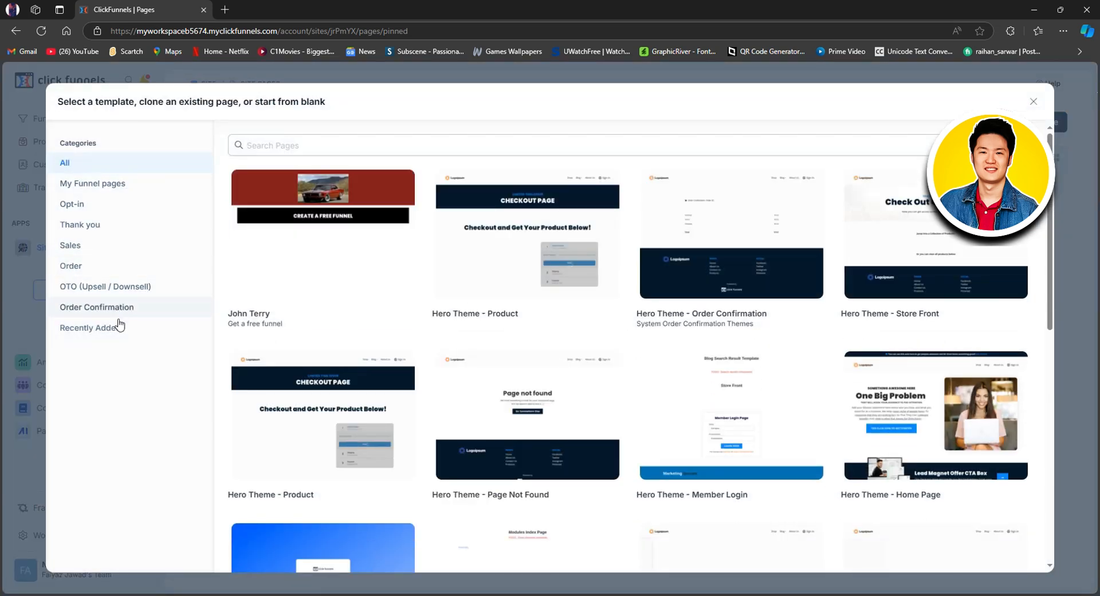
pyautogui.click(119, 193)
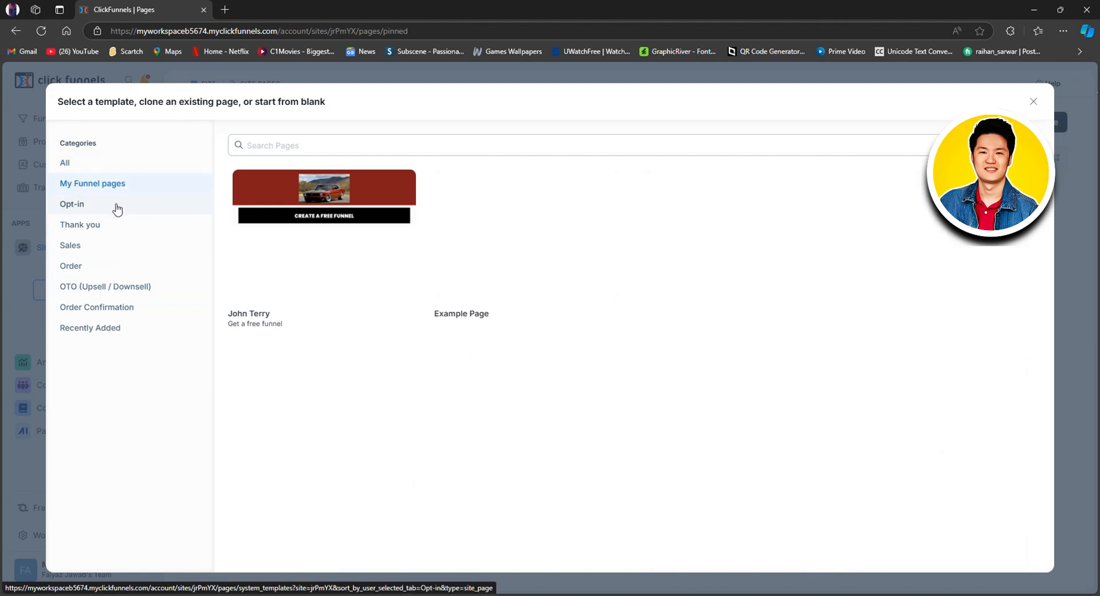
pyautogui.click(117, 208)
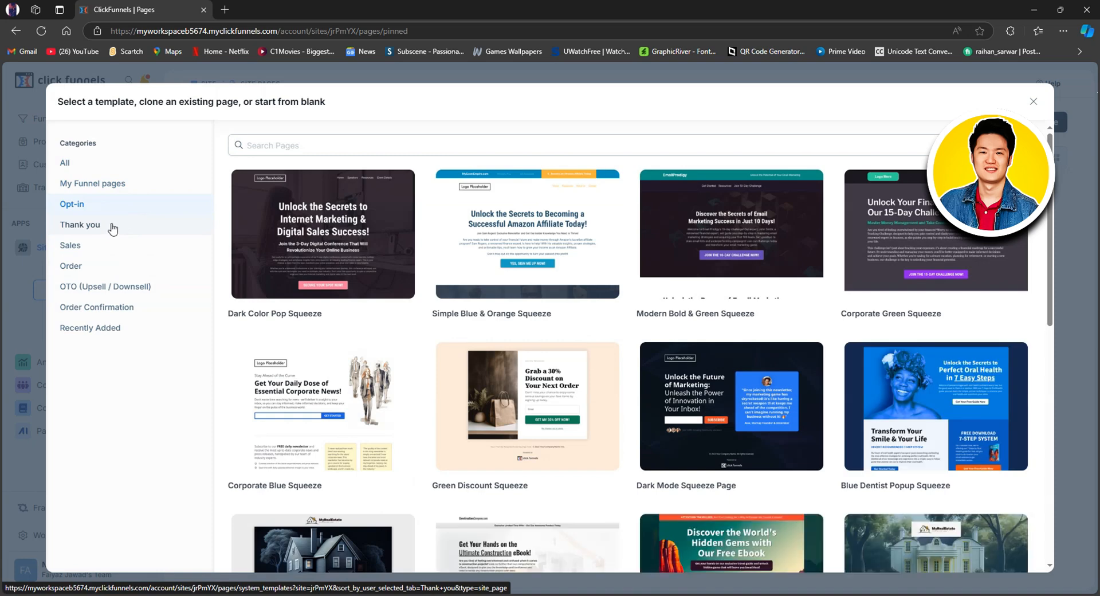
pyautogui.click(117, 229)
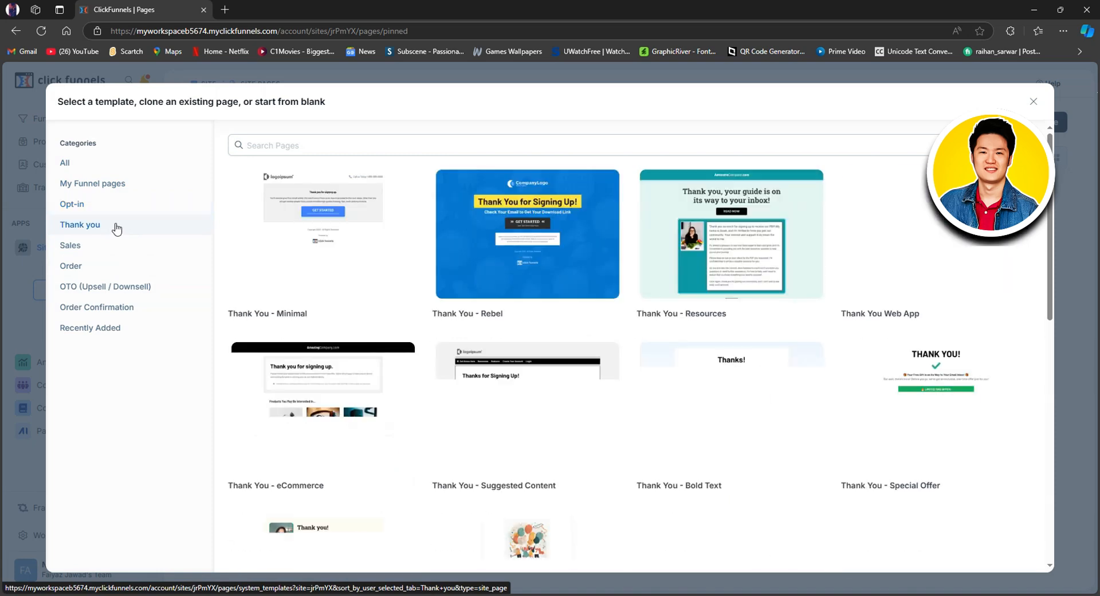
pyautogui.click(73, 248)
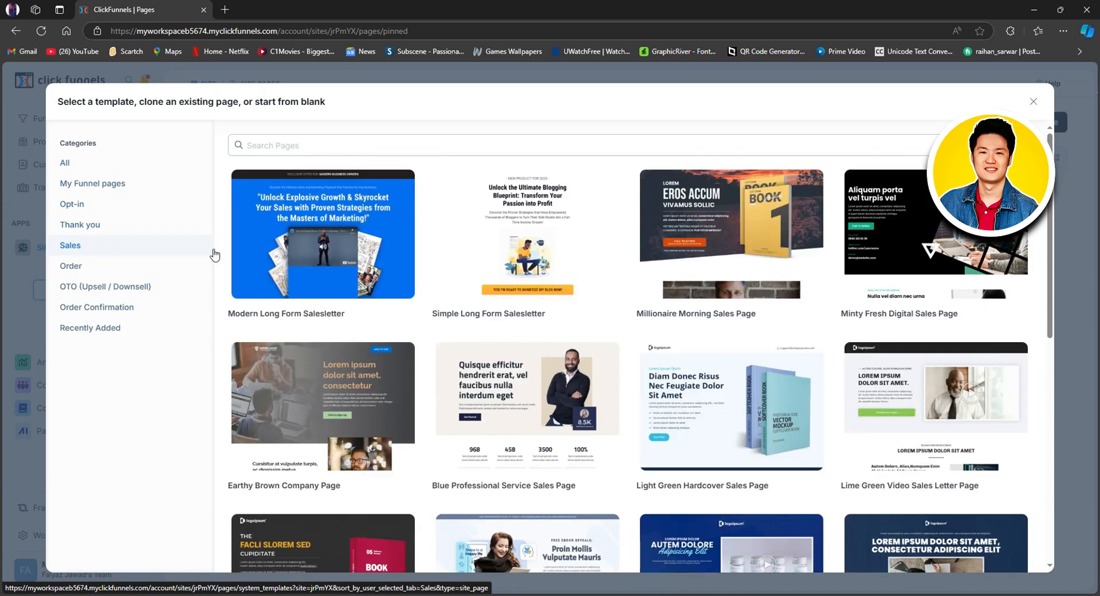
# Step: Look through the Sales templates and choose Modern Long Form Salesletter for the new page
pyautogui.scroll(-4, 857, 302)
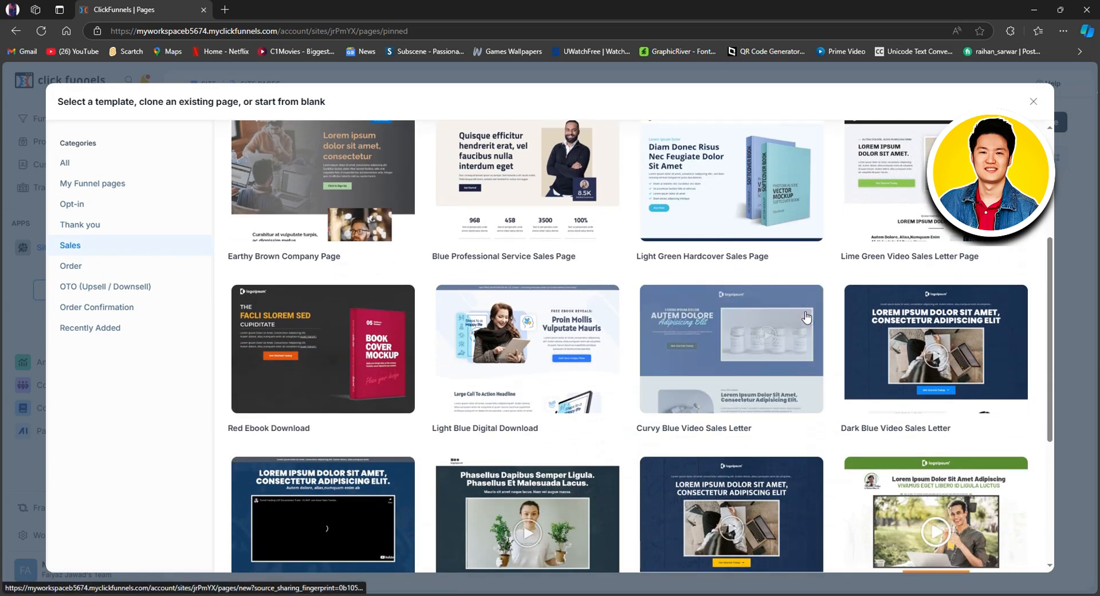
pyautogui.scroll(-3, 847, 387)
pyautogui.scroll(-1, 831, 404)
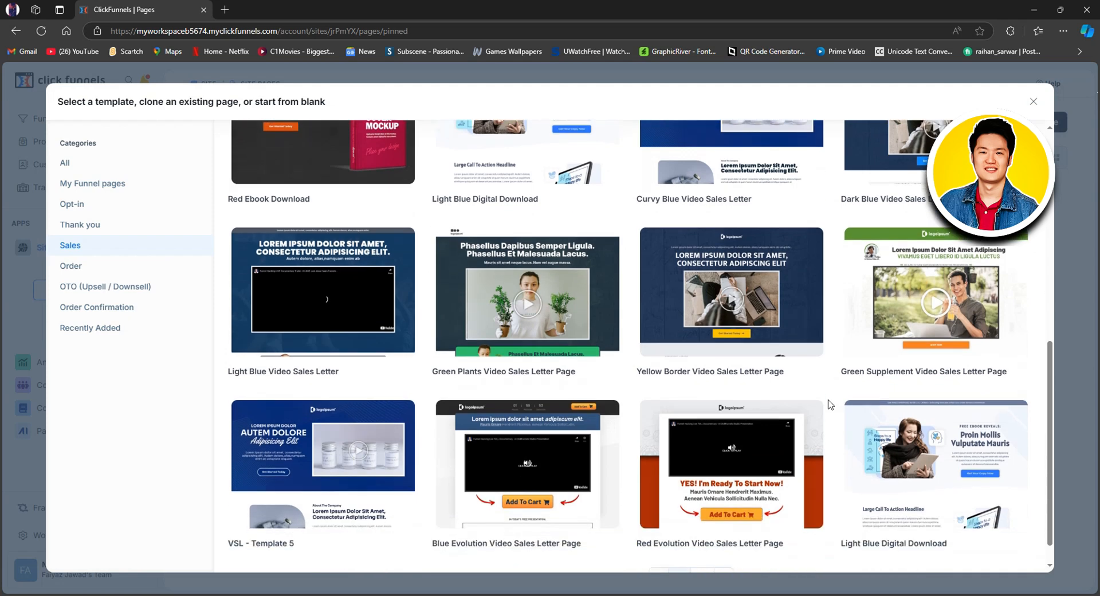
pyautogui.scroll(8, 830, 403)
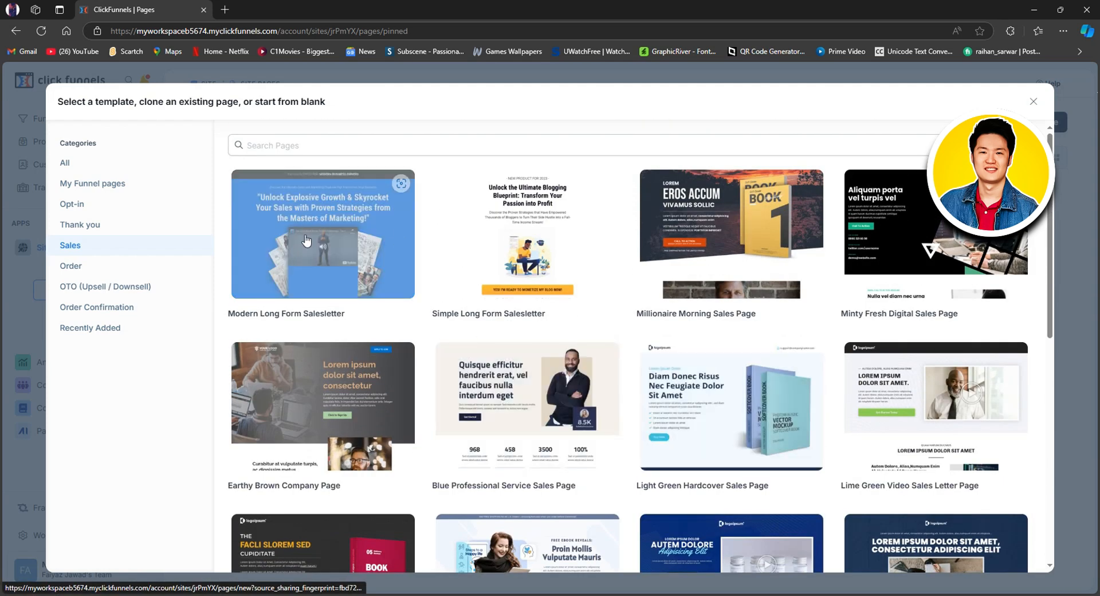
pyautogui.click(306, 241)
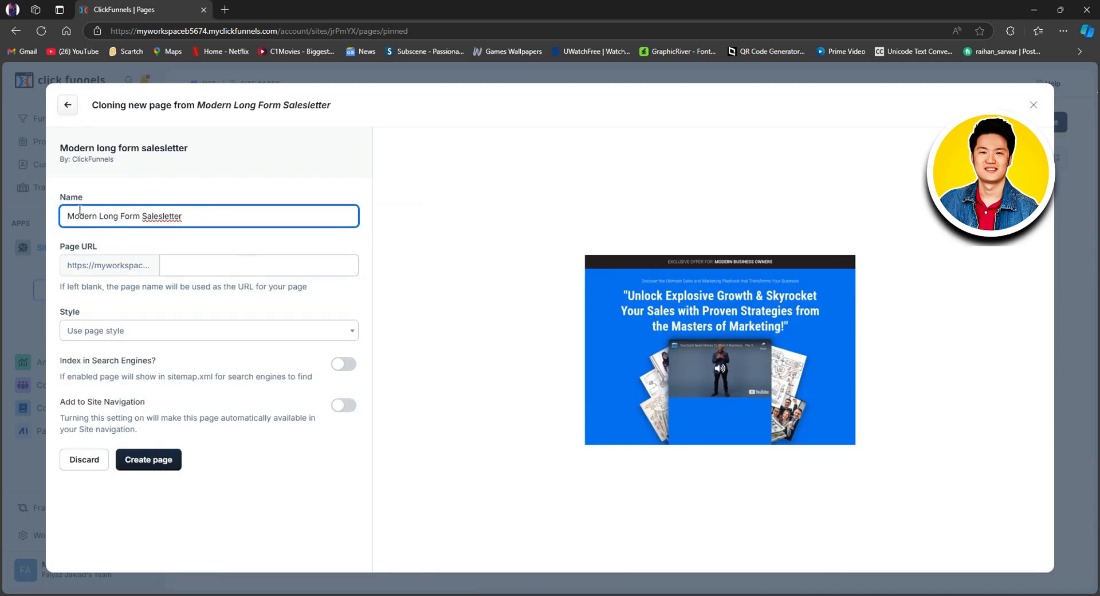
# Step: Name the new page Tech Developer and set its page URL path to /t
pyautogui.moveTo(69, 213); pyautogui.dragTo(194, 215)
pyautogui.write('Tech Developer')
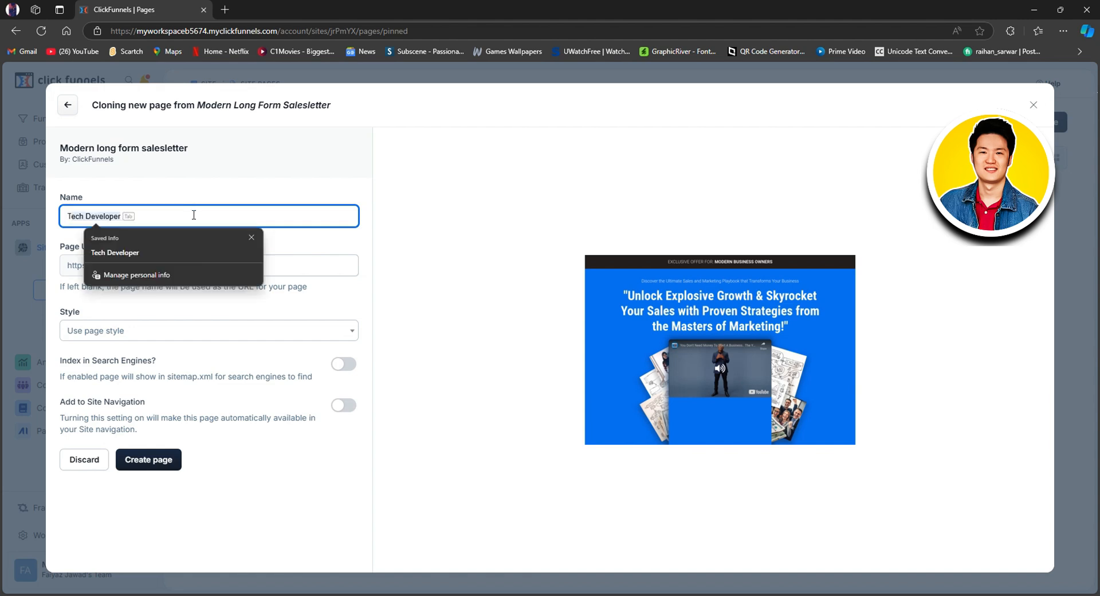
pyautogui.press('Tab')
pyautogui.press('Tab')
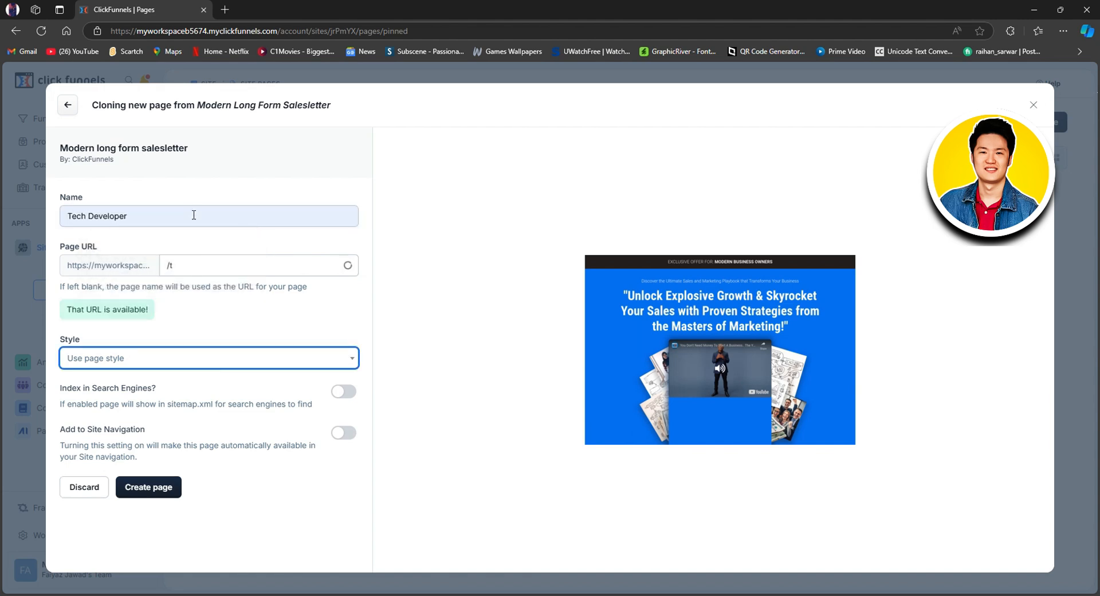
pyautogui.click(202, 264)
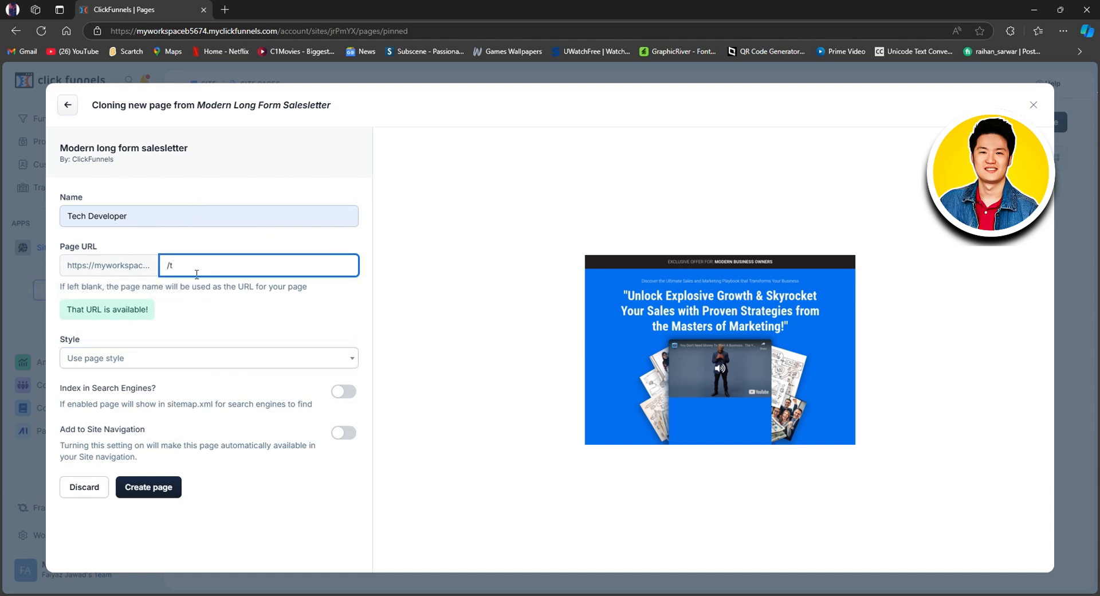
# Step: Choose Use page style as the page's style and create the page
pyautogui.click(181, 364)
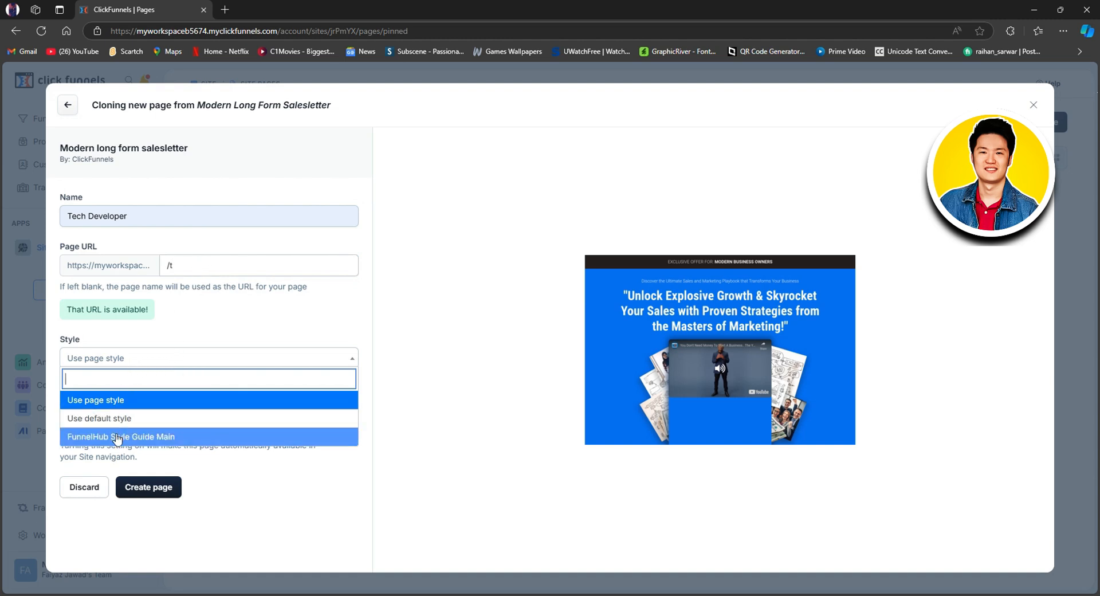
pyautogui.click(121, 401)
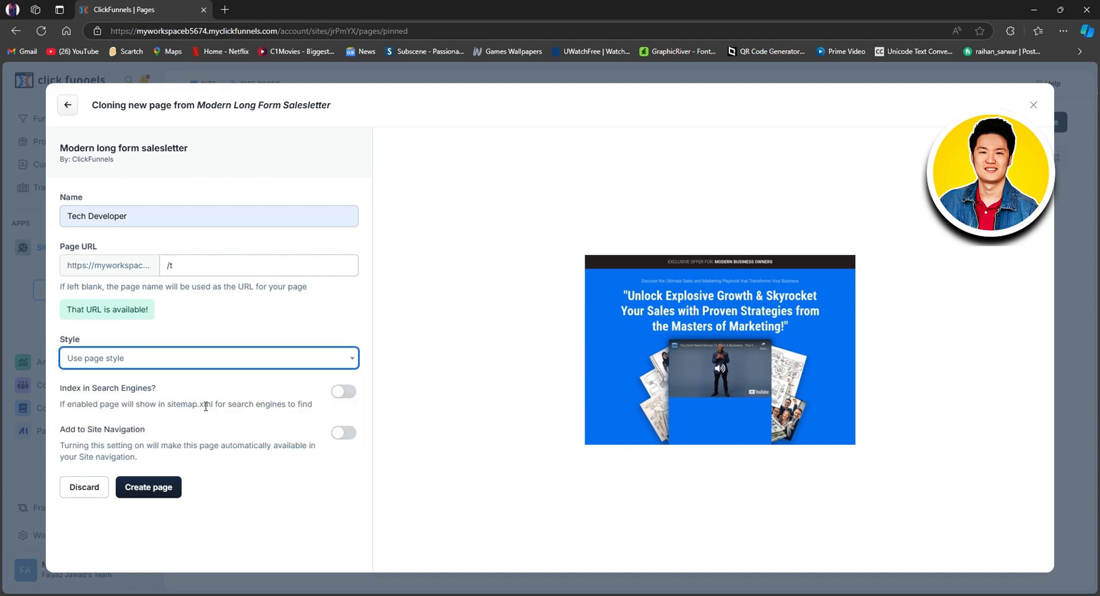
pyautogui.click(165, 485)
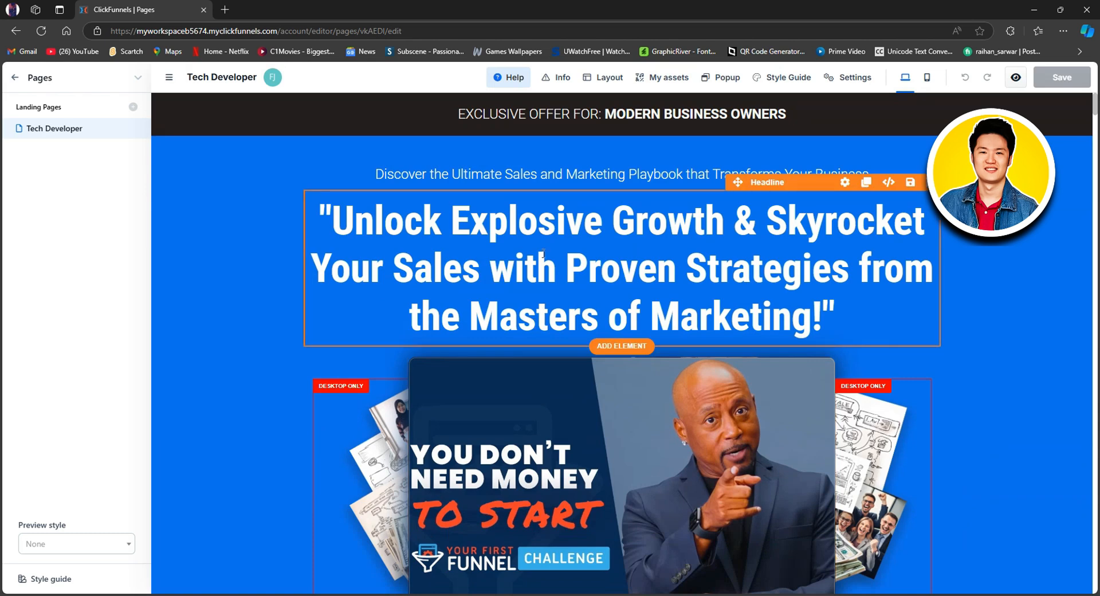
# Step: Delete the flex container that holds the video and side images below the main headline
pyautogui.scroll(-3, 607, 324)
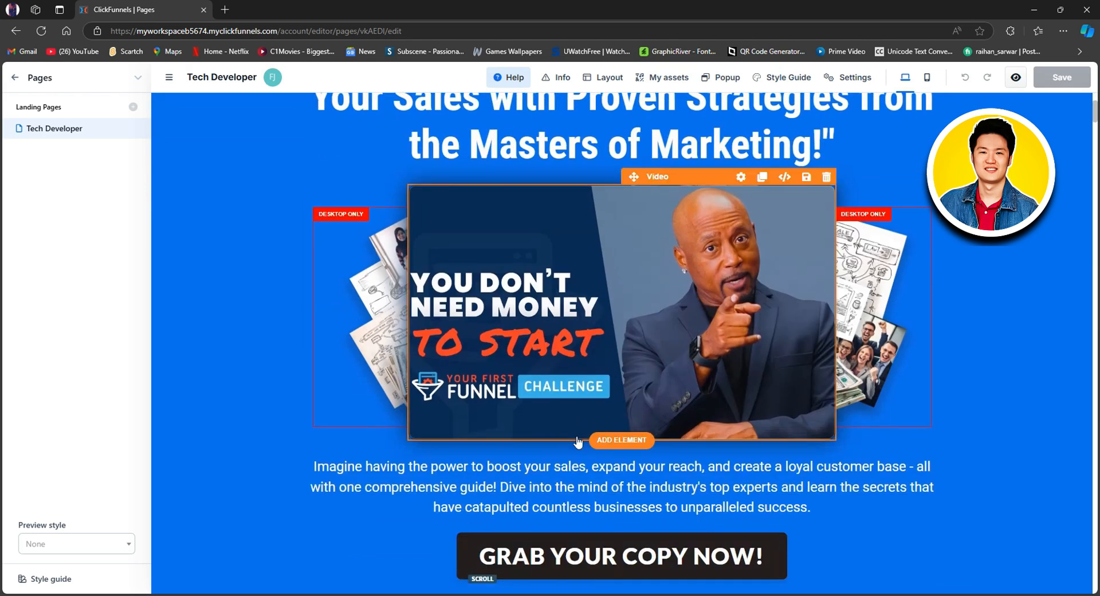
pyautogui.scroll(-2, 578, 441)
pyautogui.scroll(-2, 568, 473)
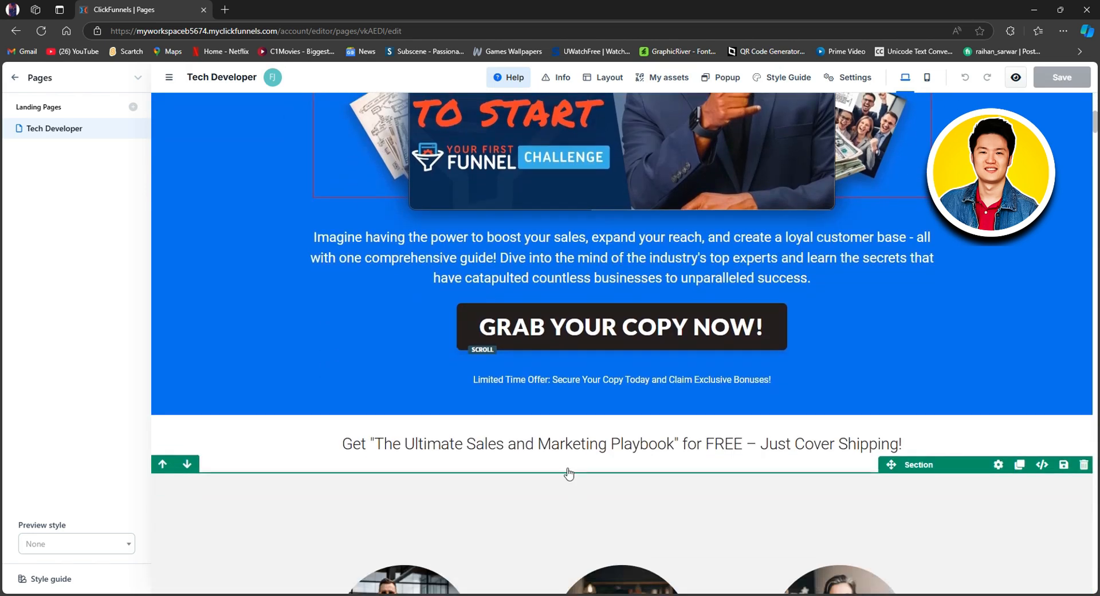
pyautogui.scroll(-1, 573, 476)
pyautogui.scroll(5, 634, 407)
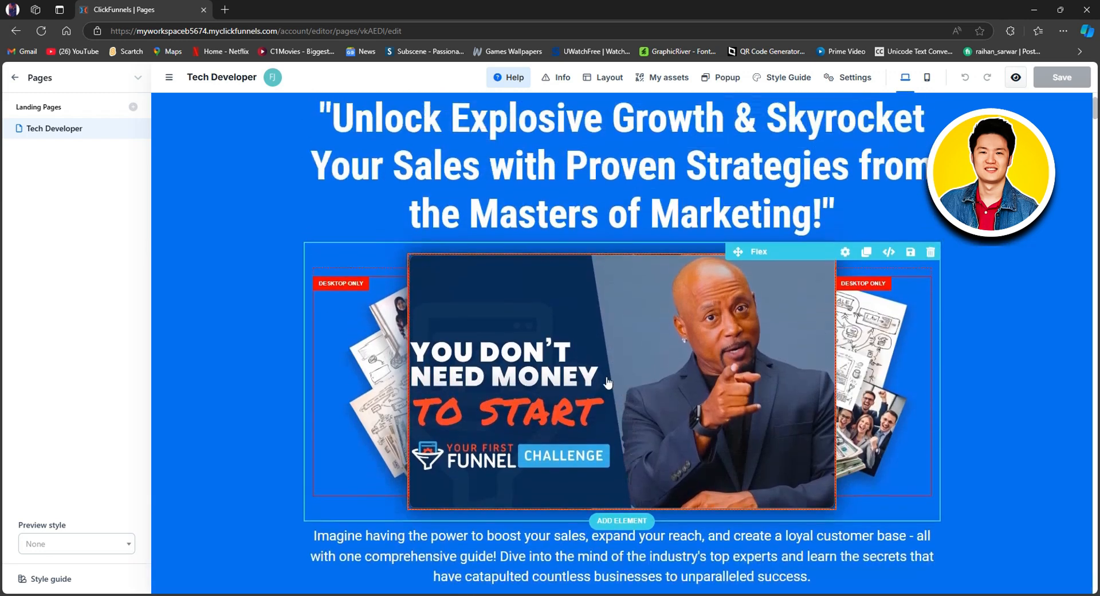
pyautogui.scroll(2, 608, 382)
pyautogui.scroll(-2, 648, 388)
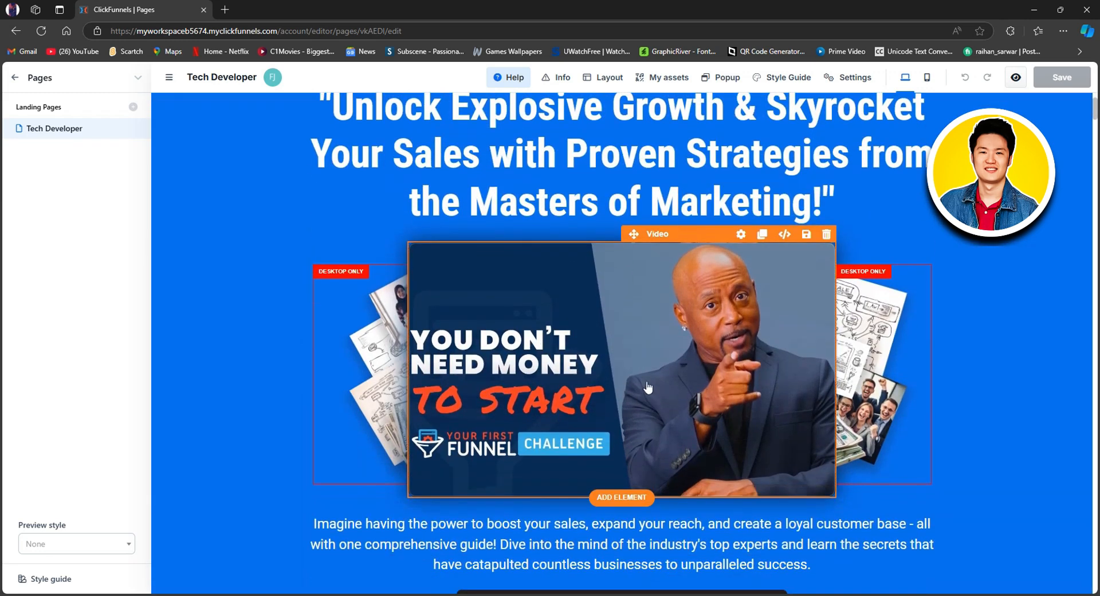
pyautogui.click(627, 347)
pyautogui.click(598, 304)
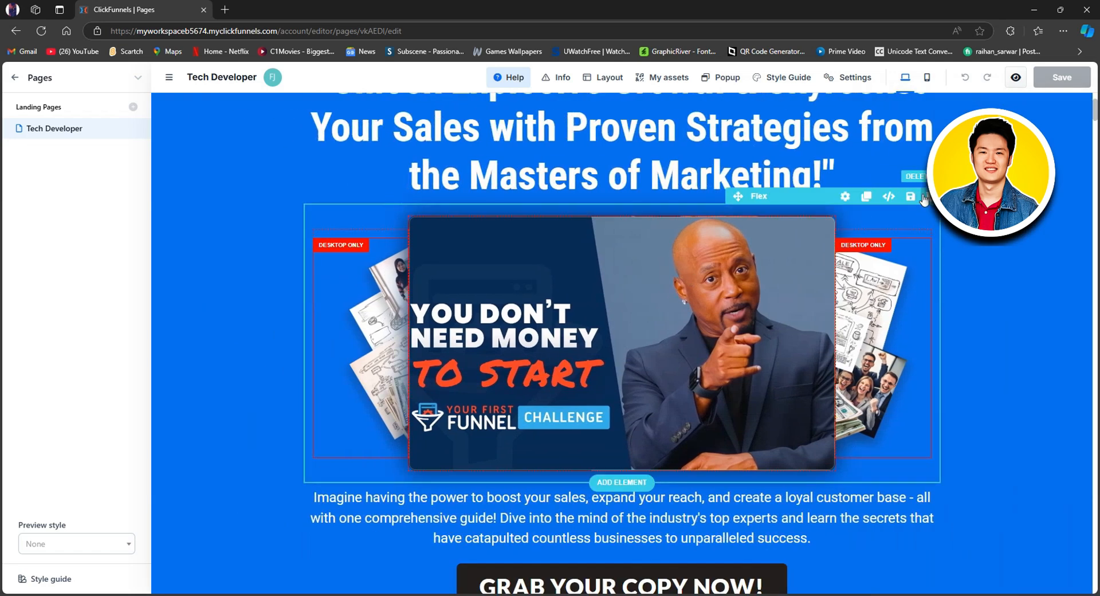
pyautogui.click(931, 196)
# Step: Browse the available page elements and insert a three-column nested row between the main headline and the paragraph below it
pyautogui.scroll(2, 630, 286)
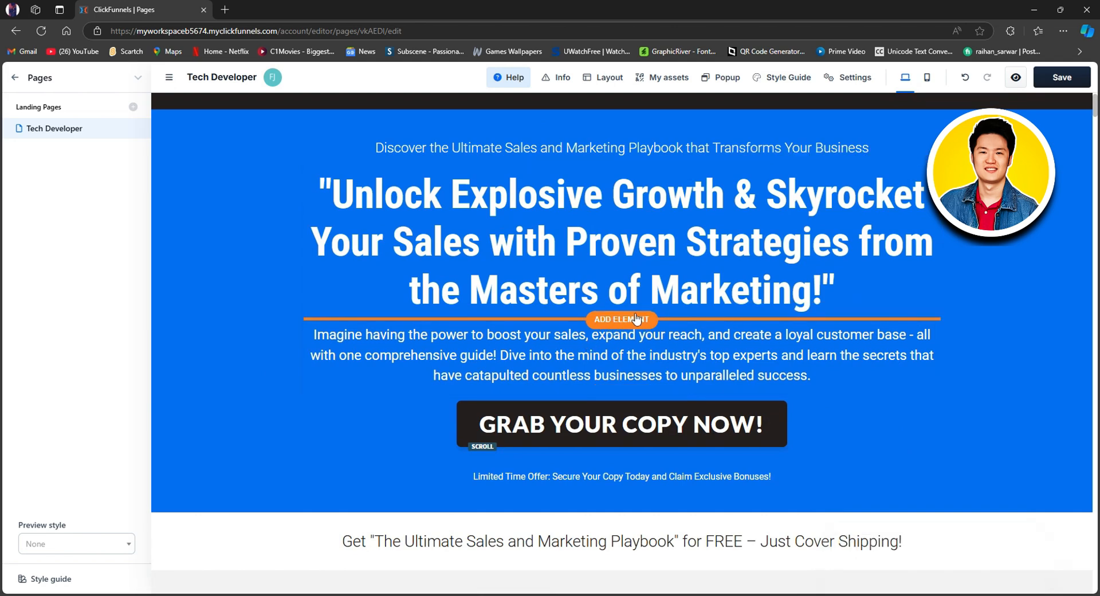
pyautogui.click(631, 320)
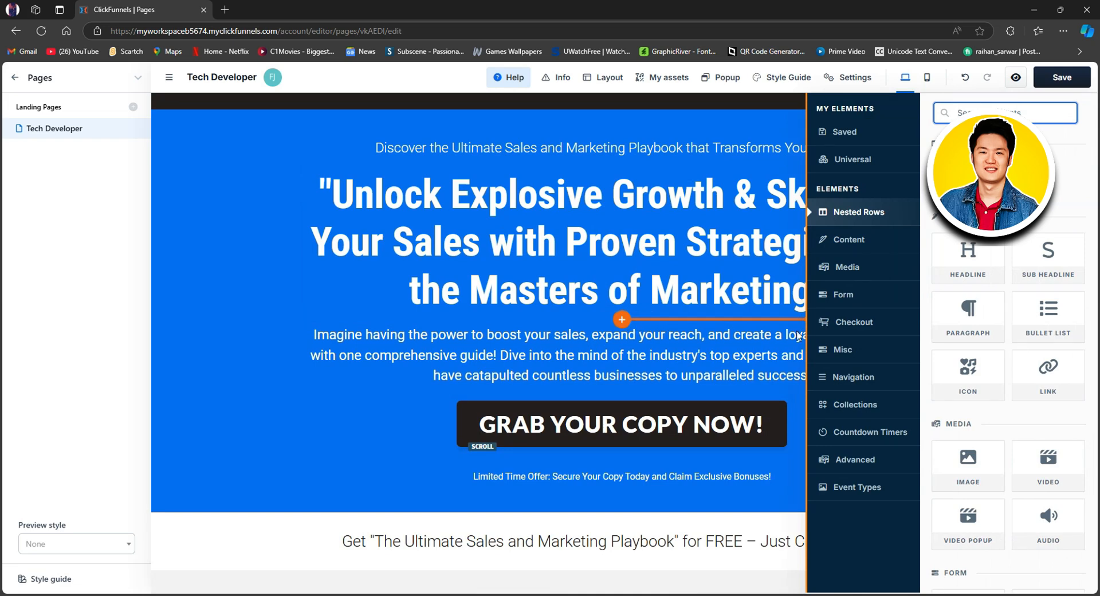
pyautogui.click(894, 316)
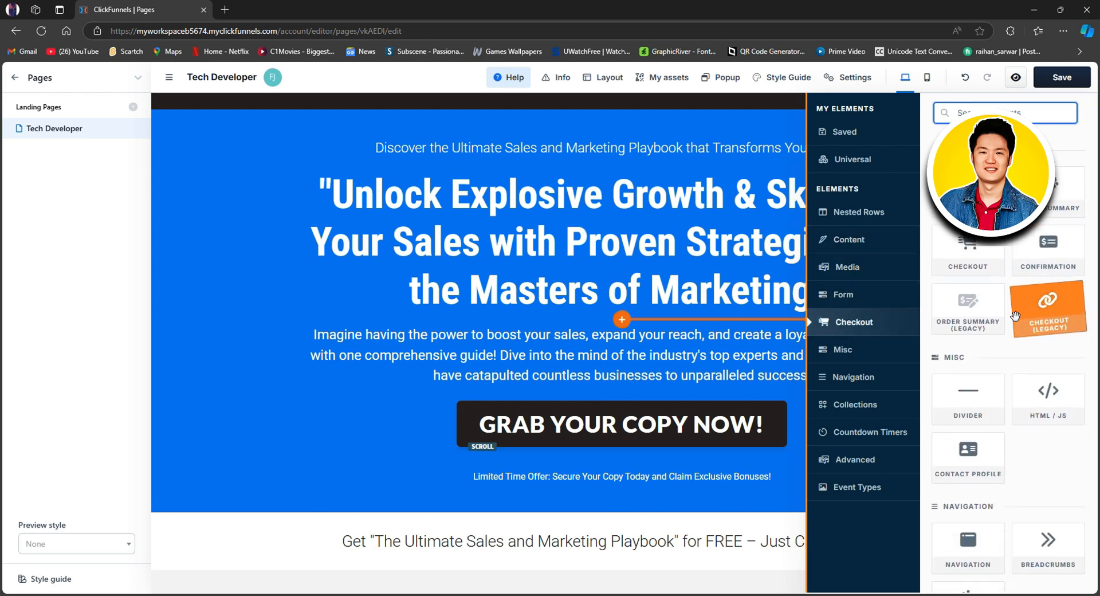
pyautogui.scroll(-8, 1015, 317)
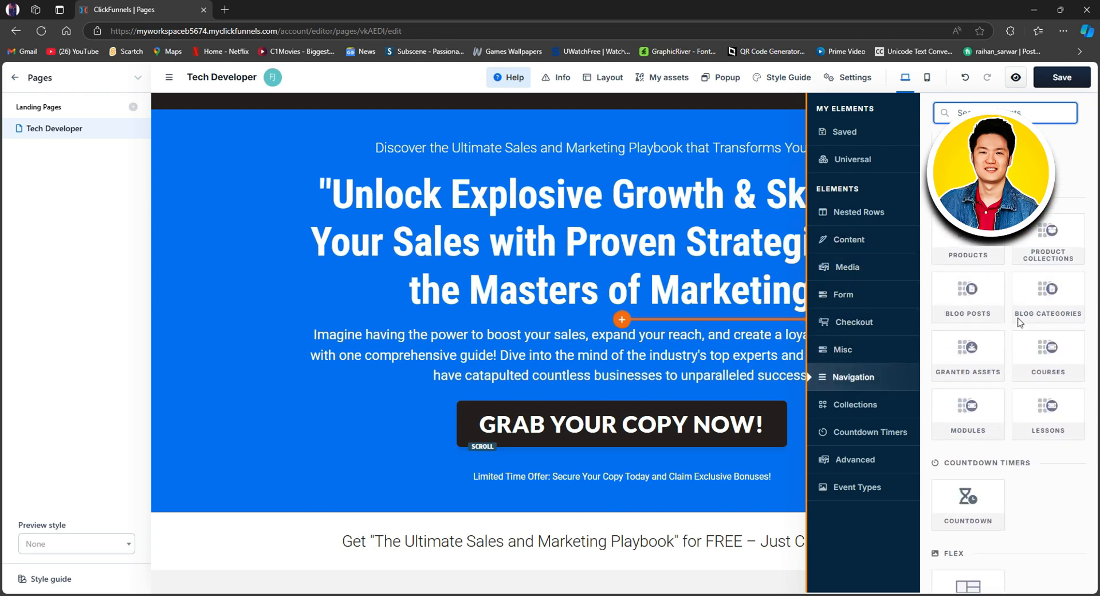
pyautogui.scroll(-5, 1020, 322)
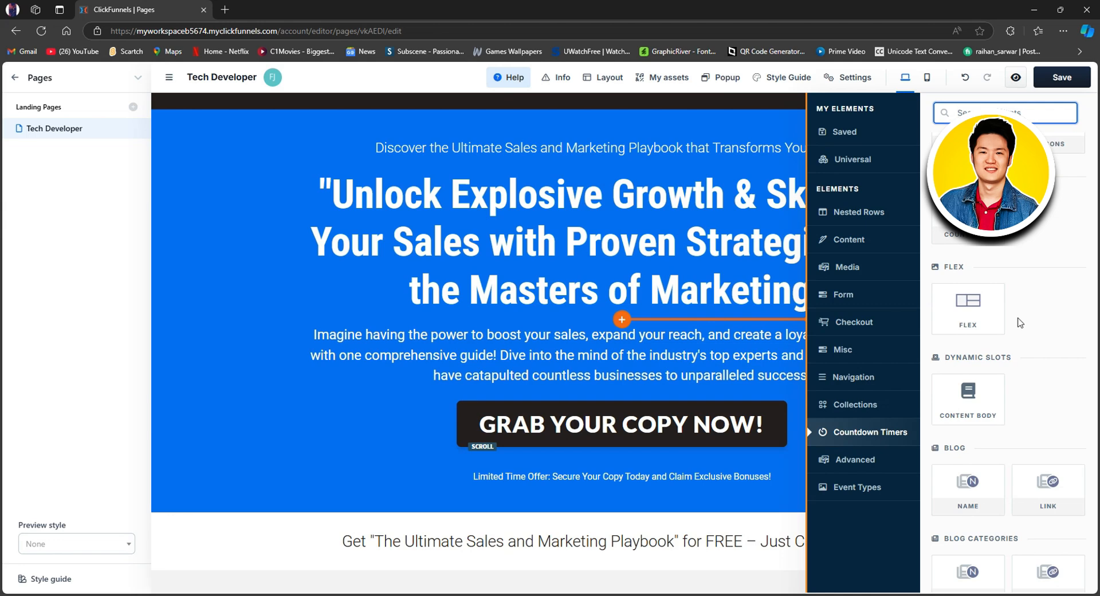
pyautogui.scroll(-10, 1019, 322)
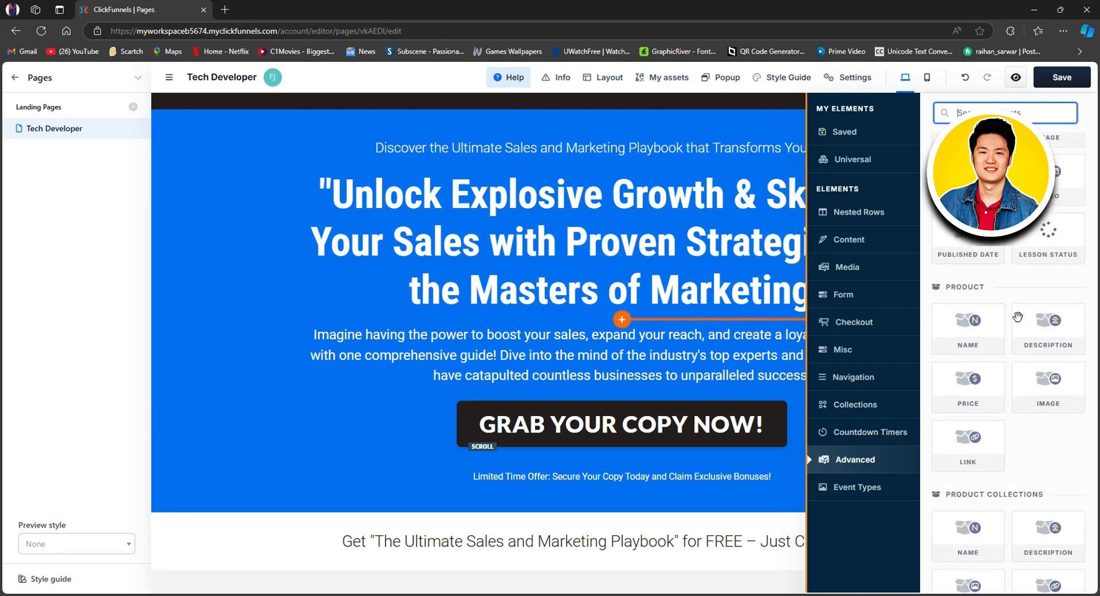
pyautogui.scroll(-5, 1017, 317)
pyautogui.scroll(8, 1017, 317)
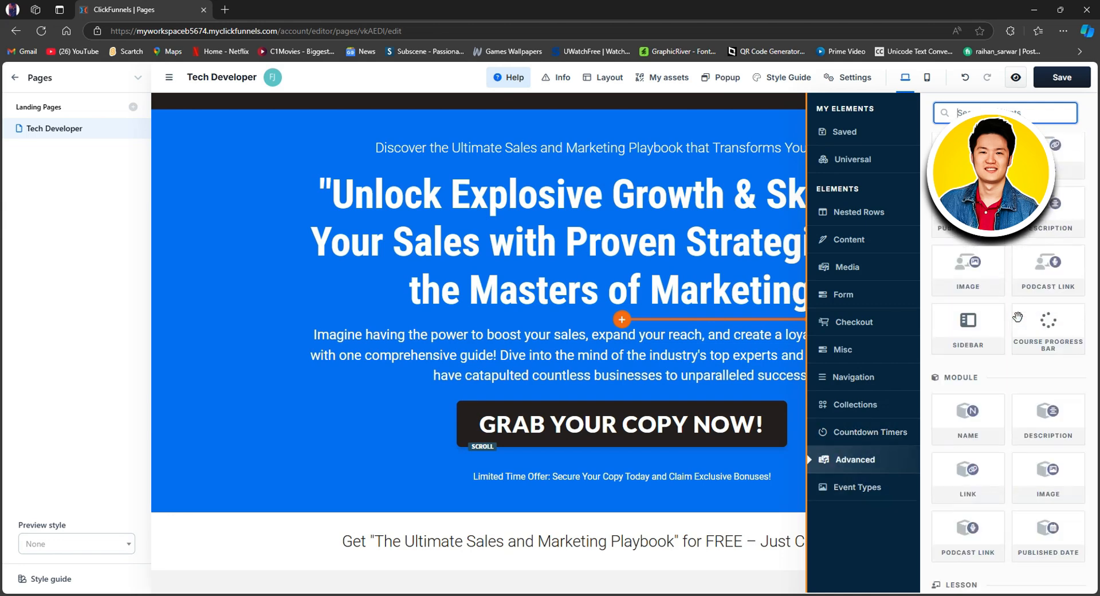
pyautogui.scroll(10, 1017, 317)
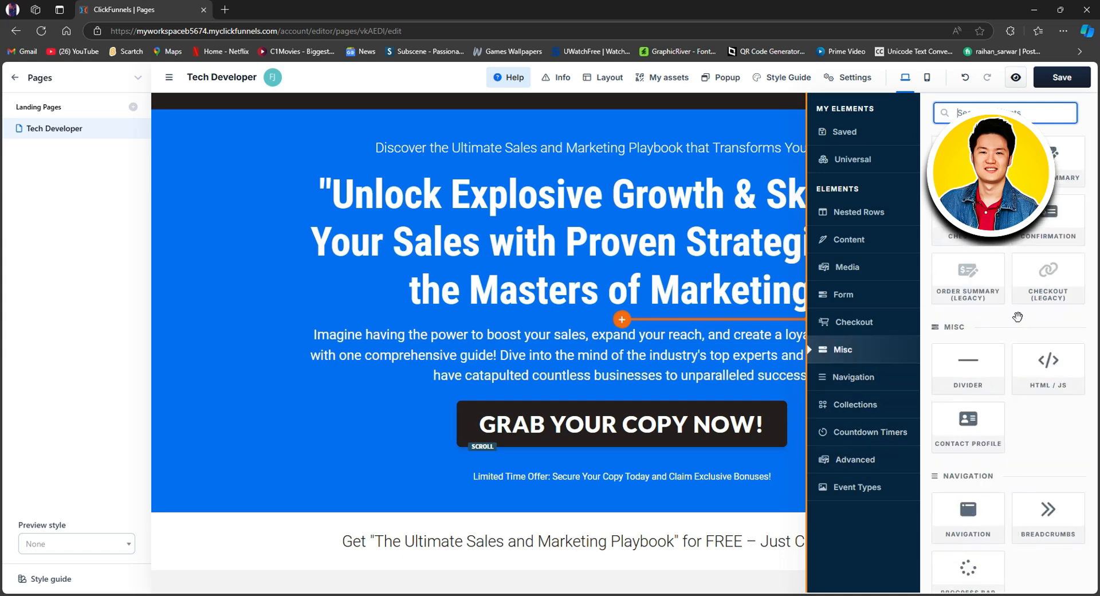
pyautogui.scroll(12, 1018, 316)
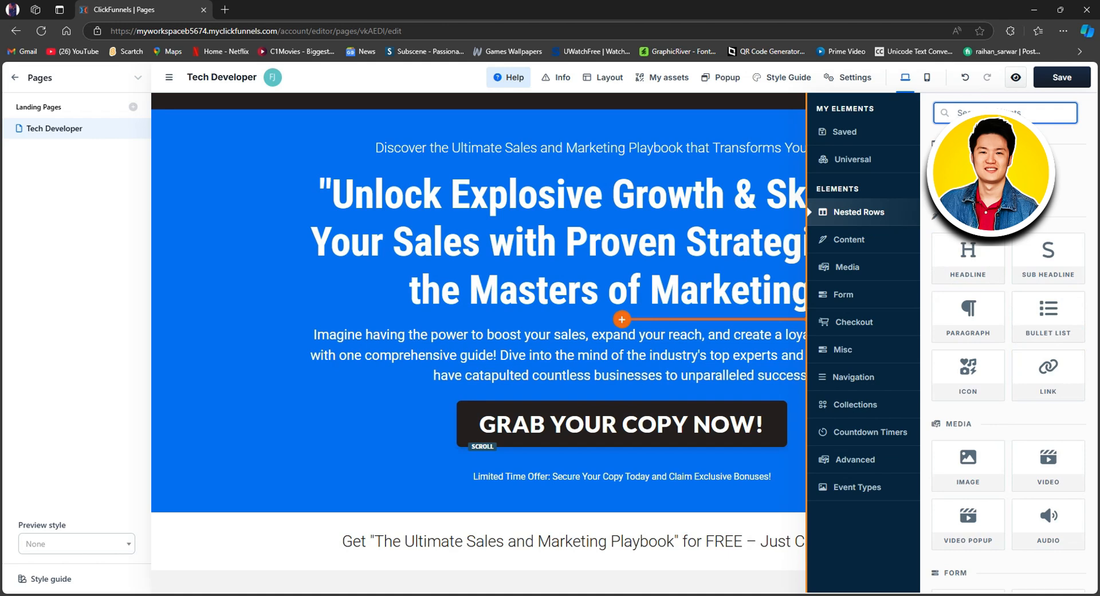
pyautogui.click(1008, 173)
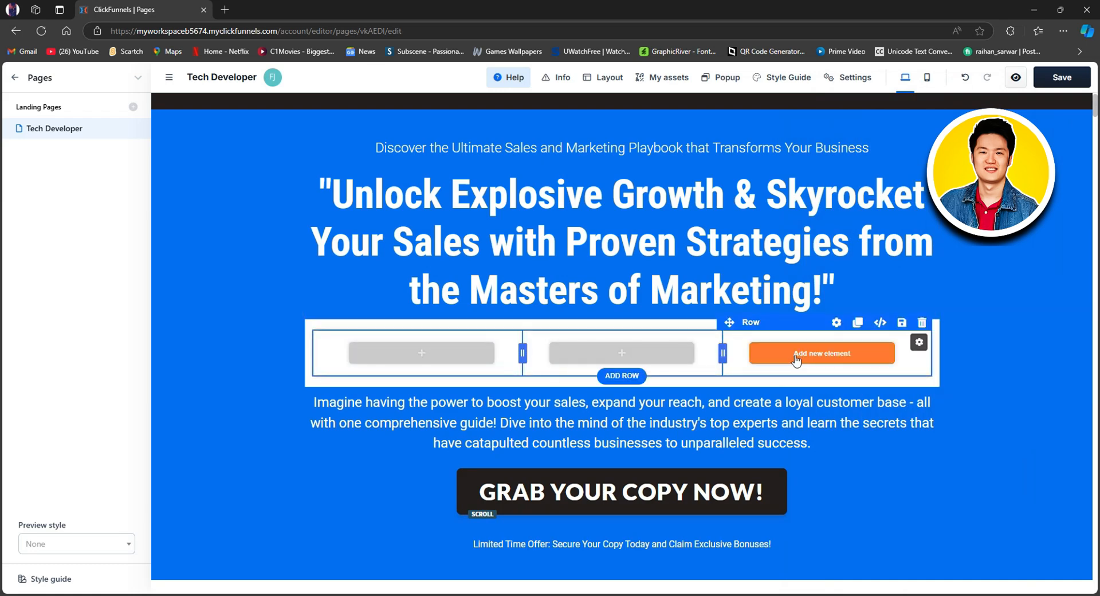
# Step: Add an image element to the first and second columns of the new row
pyautogui.click(420, 354)
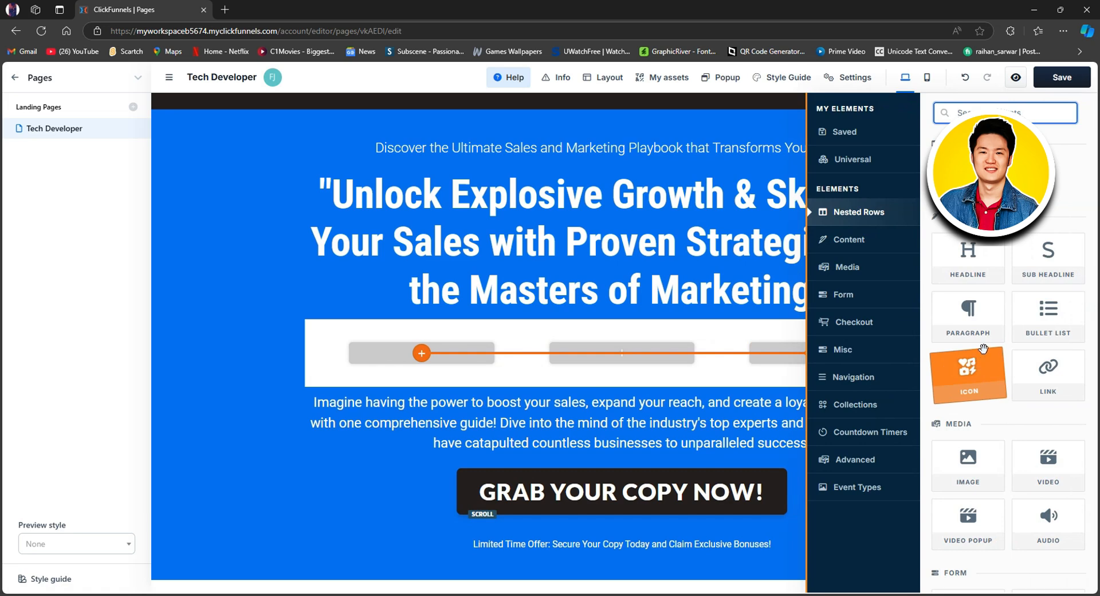
pyautogui.click(966, 462)
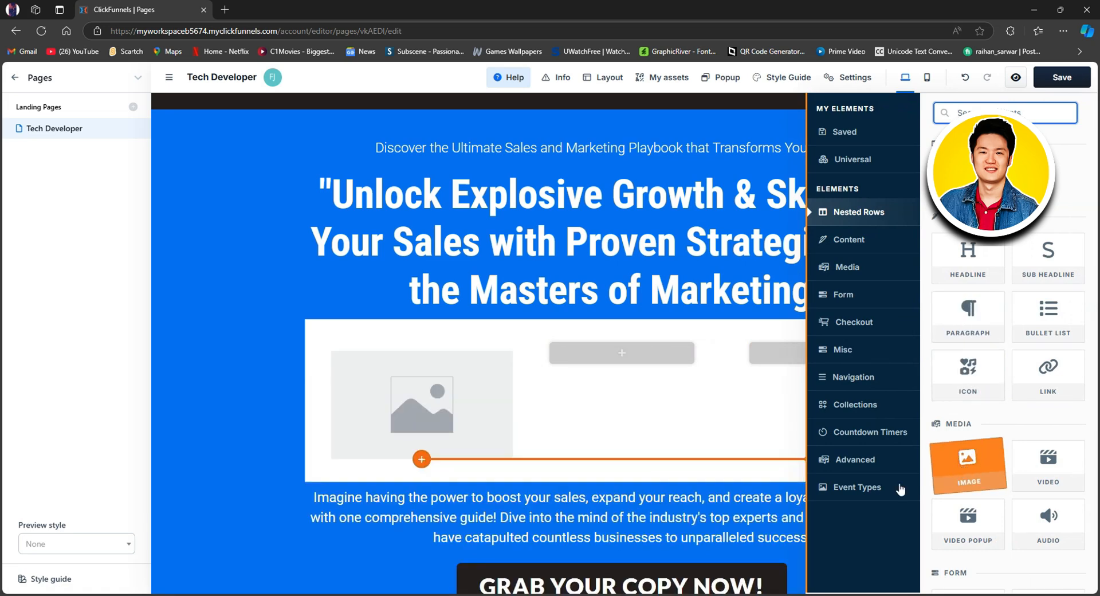
pyautogui.click(533, 411)
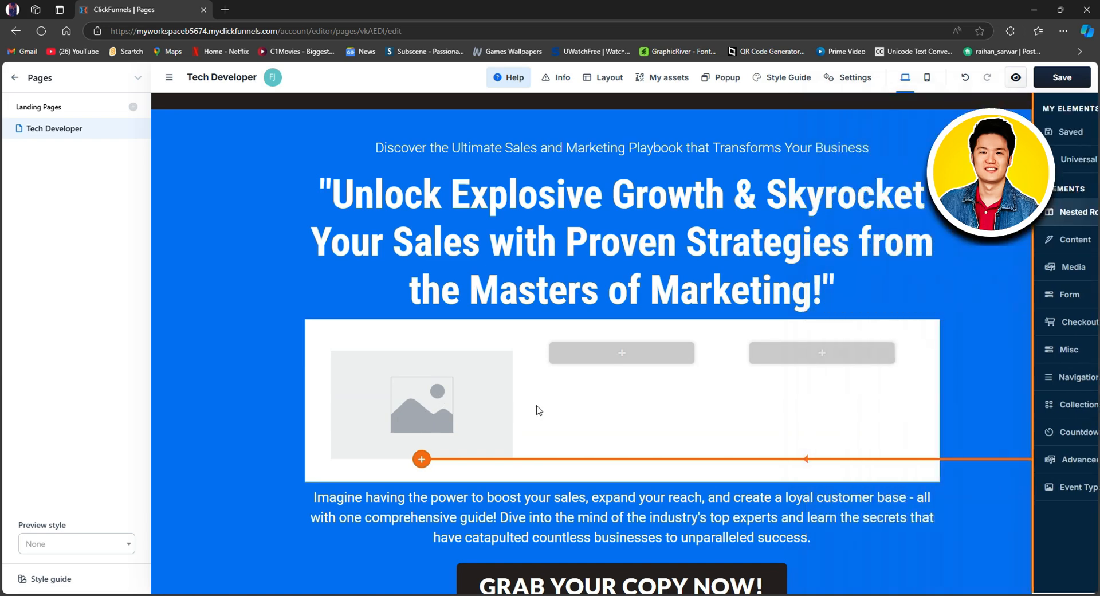
pyautogui.click(630, 354)
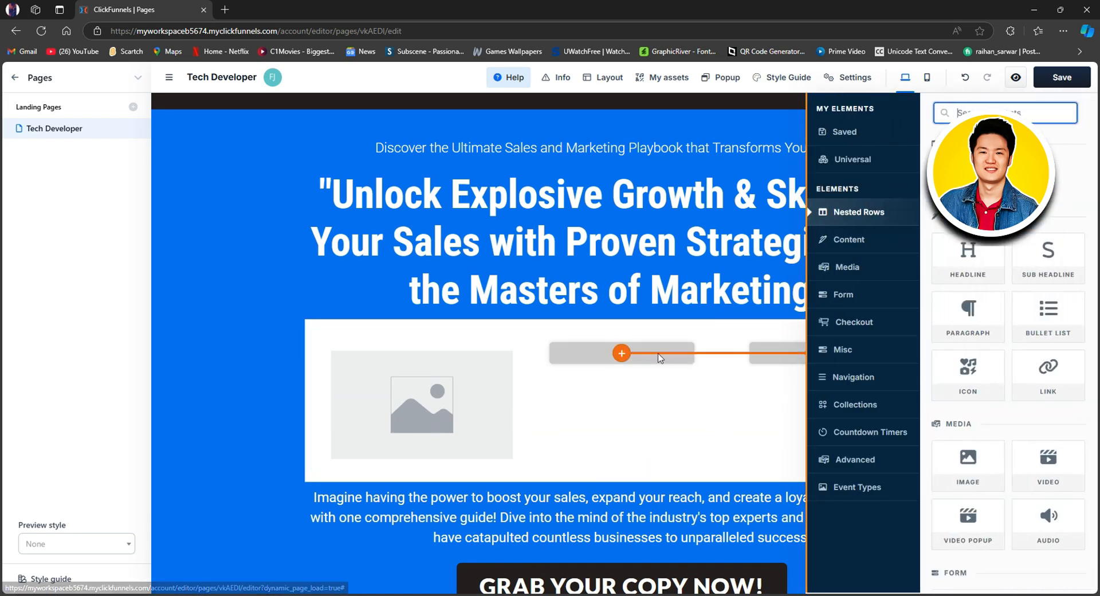
pyautogui.click(975, 467)
pyautogui.scroll(-5, 731, 454)
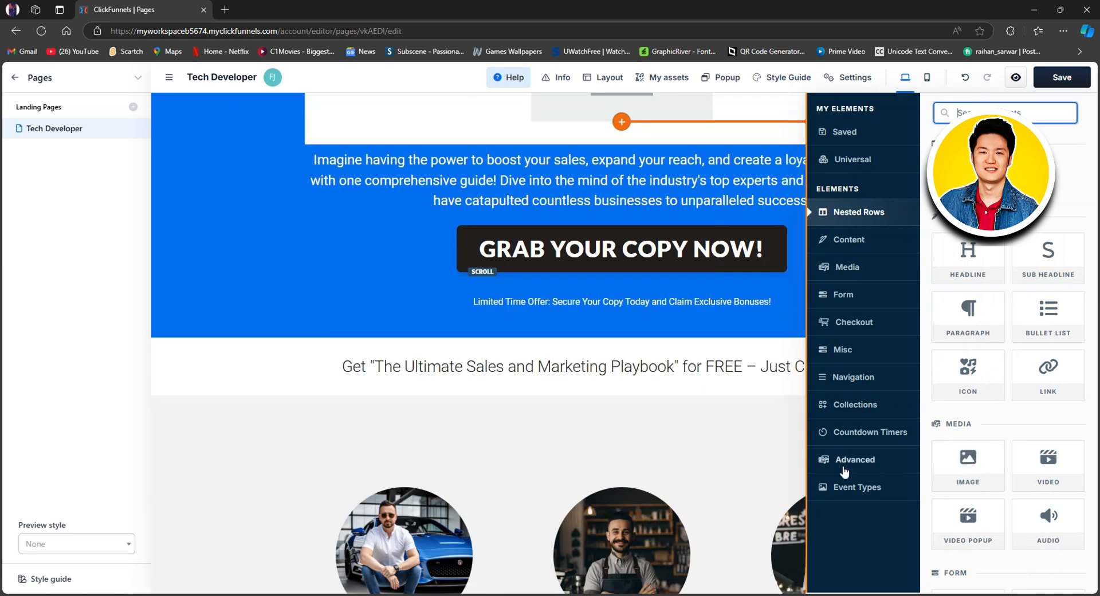
# Step: Delete the two extra image elements from the second column of the three-column row
pyautogui.click(715, 228)
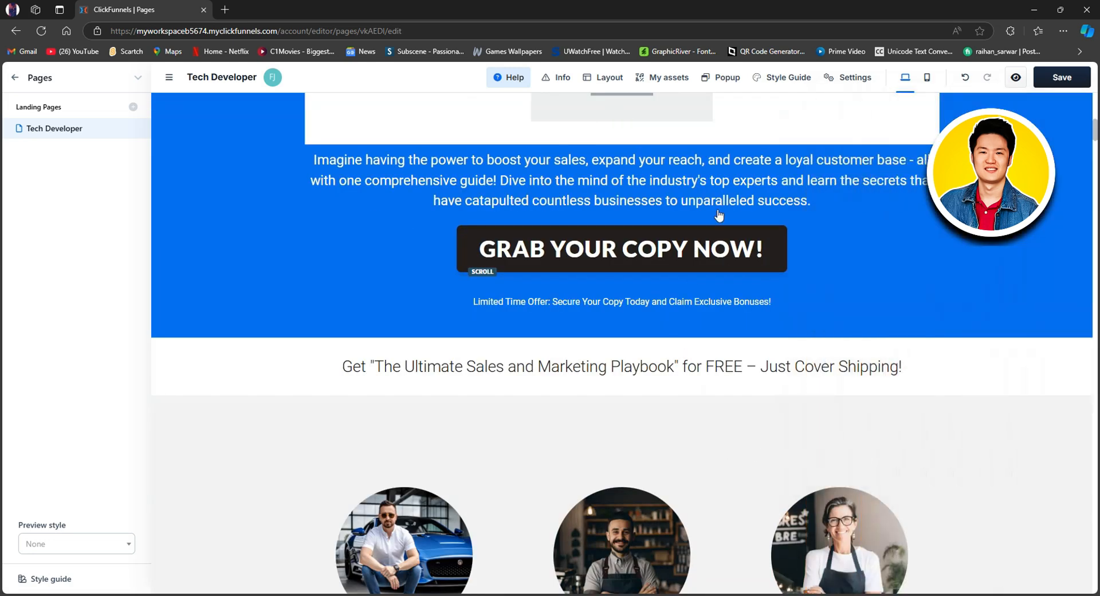
pyautogui.scroll(7, 716, 232)
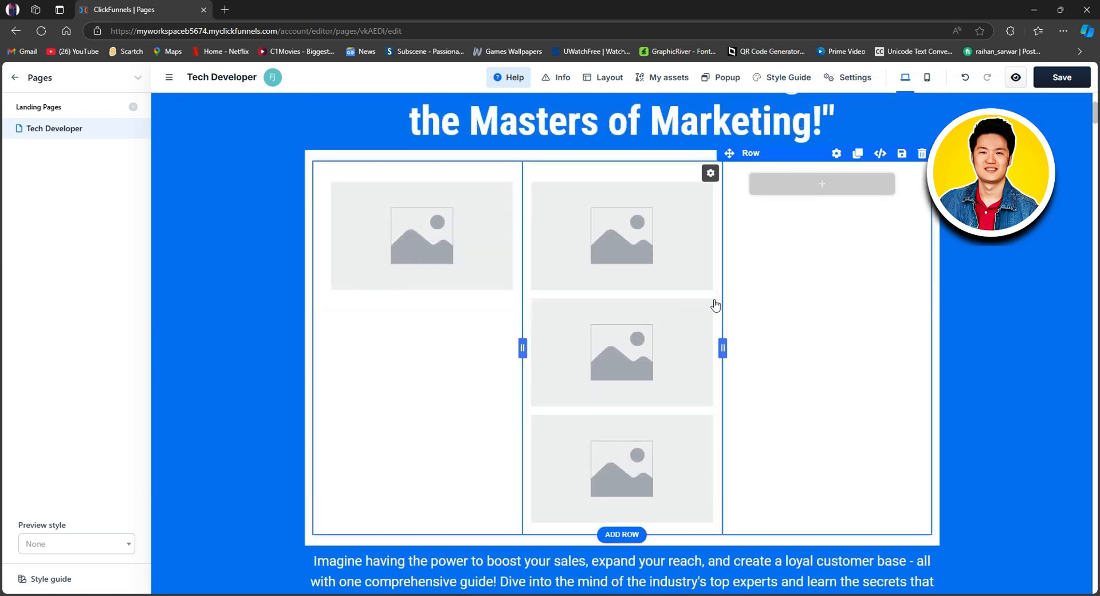
pyautogui.click(704, 293)
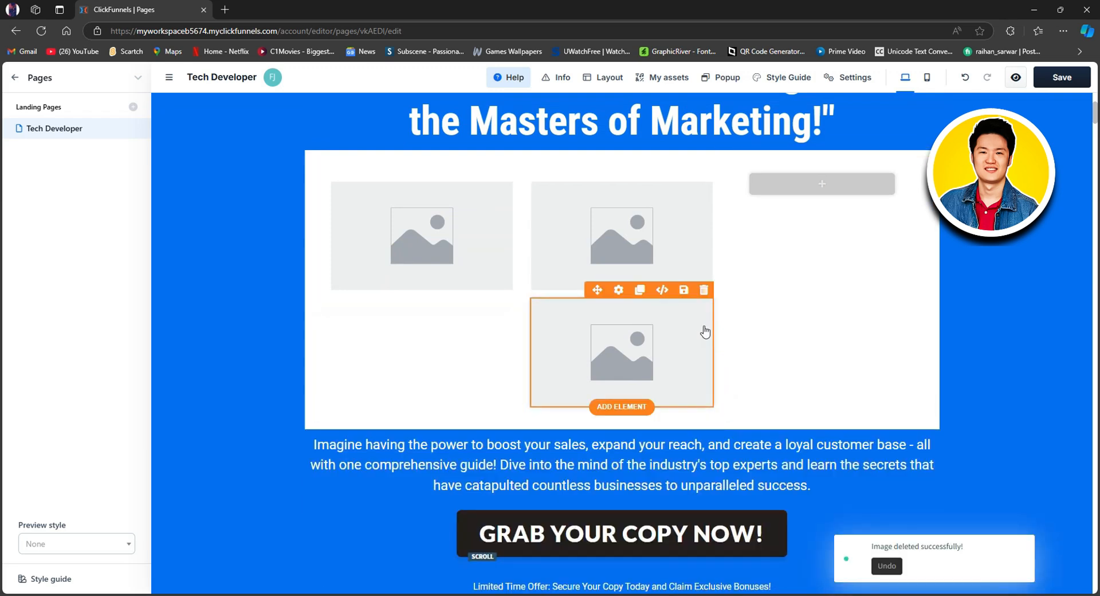
pyautogui.click(704, 292)
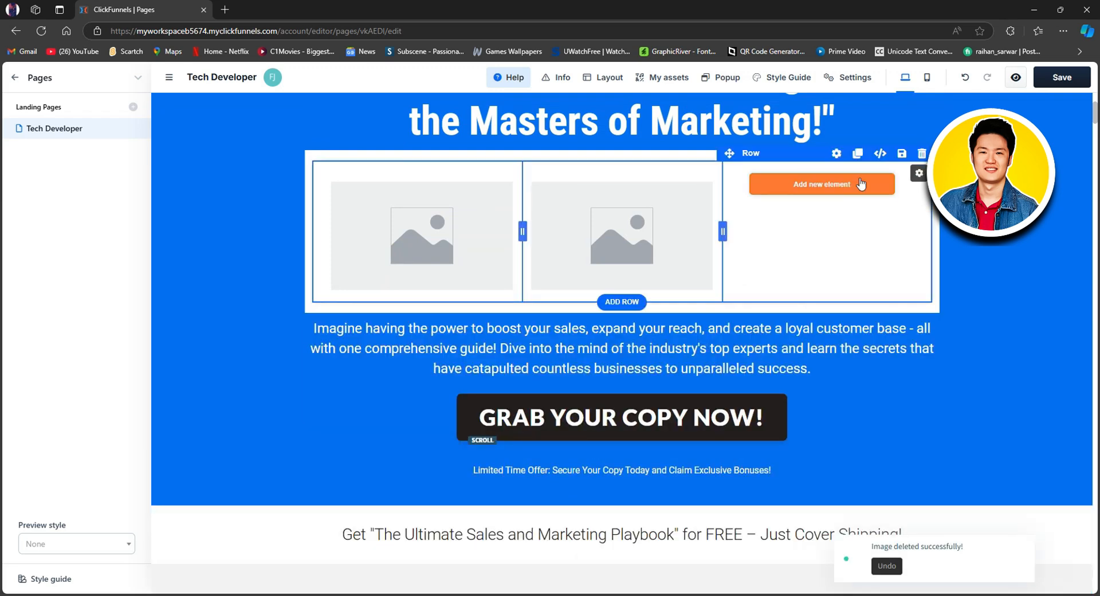
# Step: Add an image element to the third column of the three-column row
pyautogui.click(832, 187)
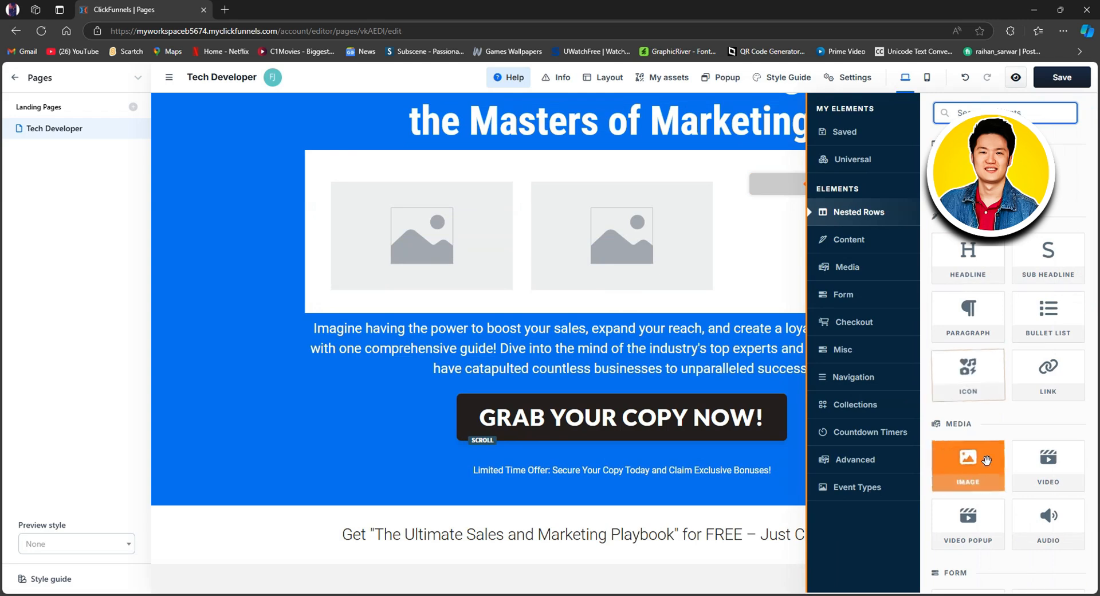
pyautogui.click(969, 467)
pyautogui.click(790, 226)
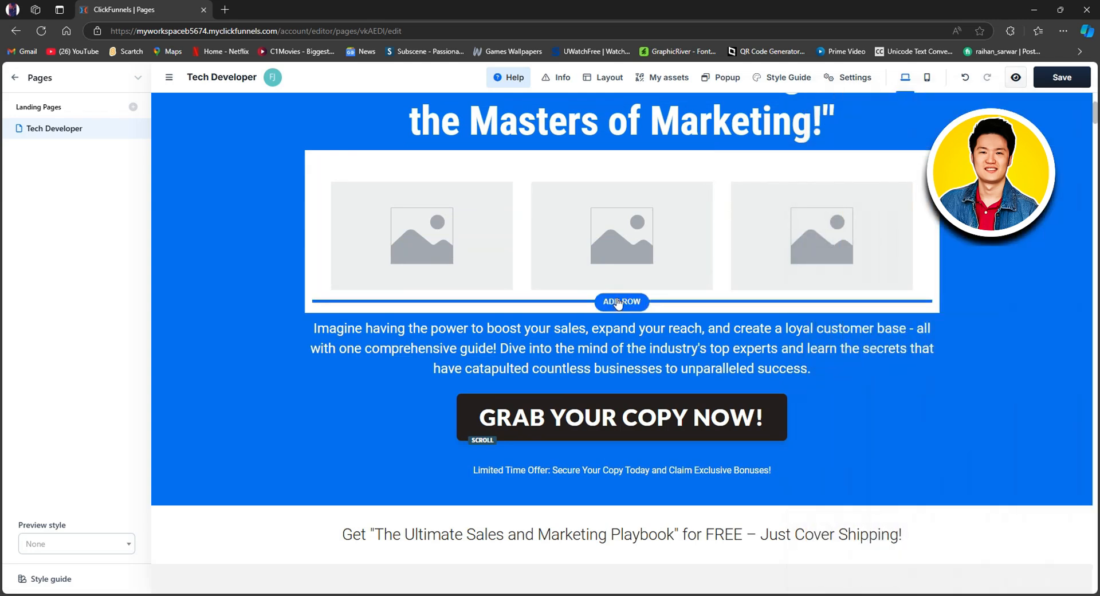
# Step: Add a six-column row below the images and place a video popup element in each of its columns
pyautogui.click(617, 302)
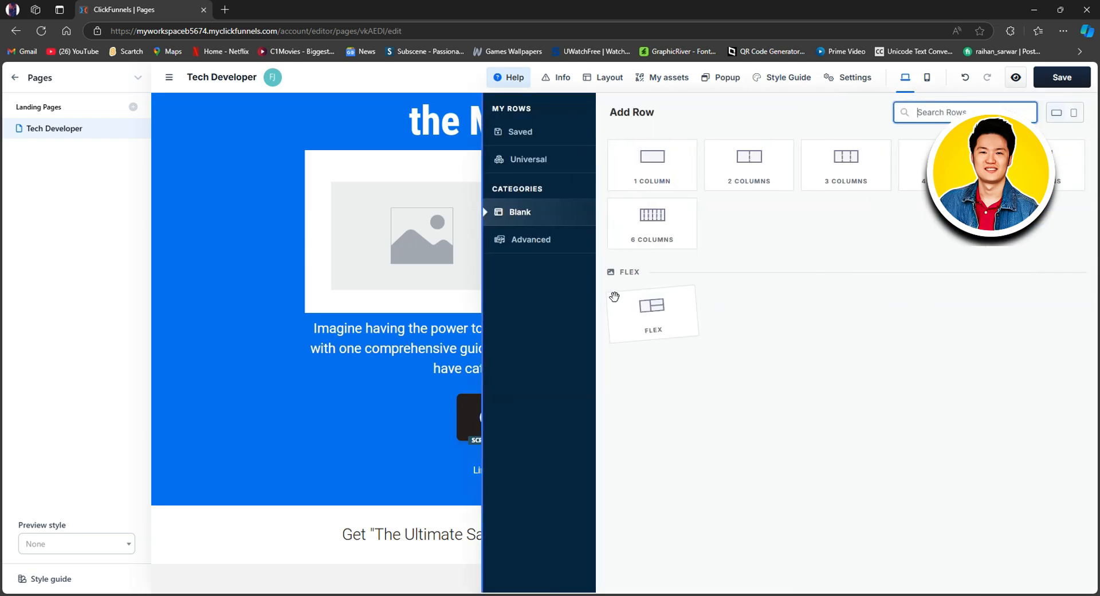
pyautogui.click(652, 226)
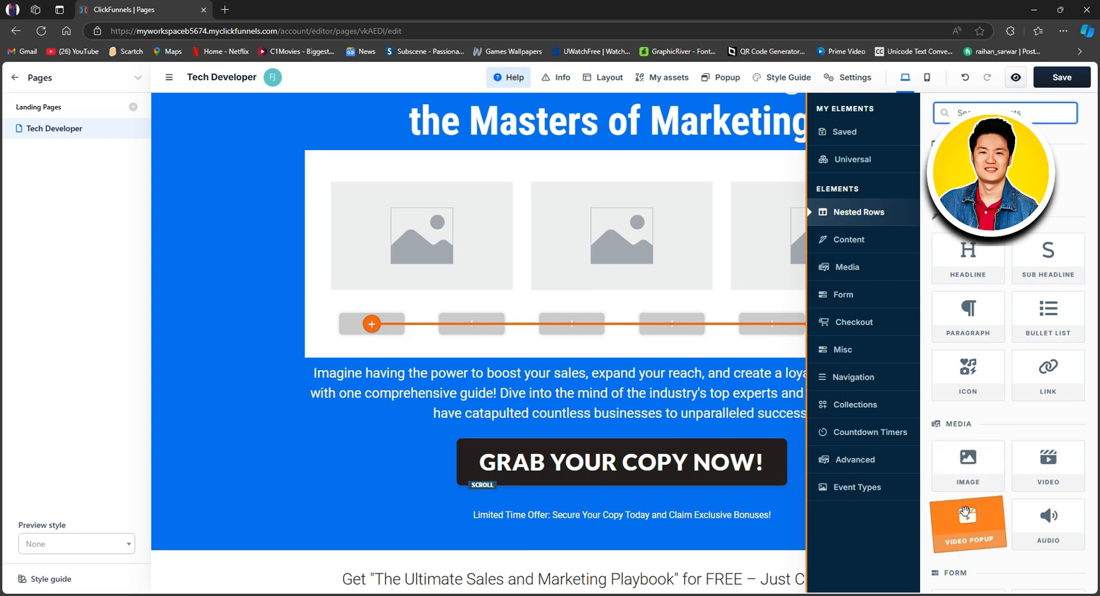
pyautogui.moveTo(970, 520); pyautogui.dragTo(472, 314)
pyautogui.click(475, 310)
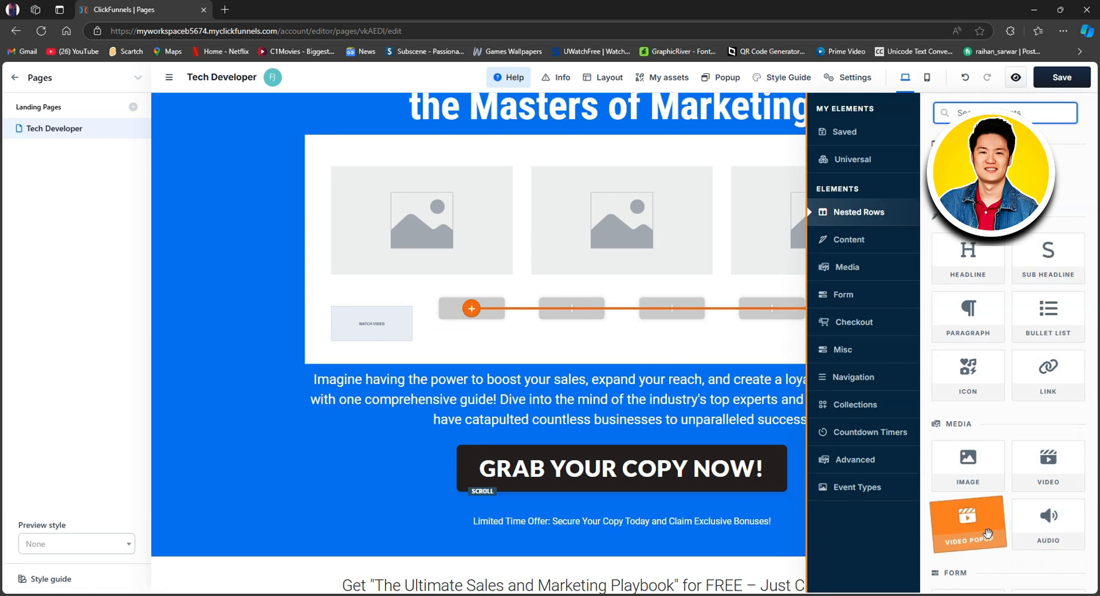
pyautogui.click(951, 530)
pyautogui.click(575, 310)
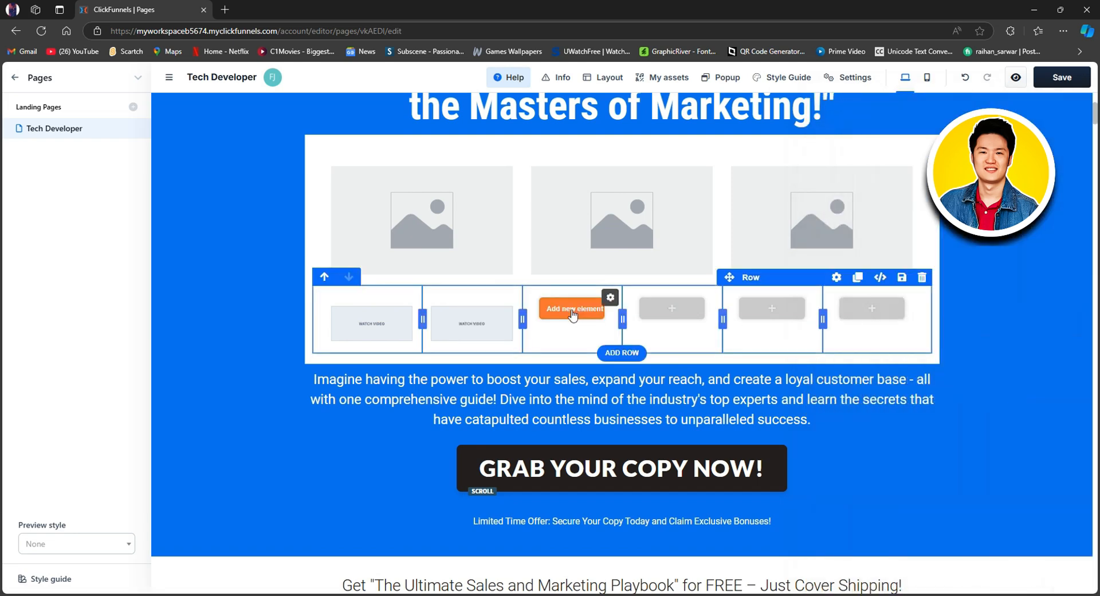
pyautogui.click(571, 308)
pyautogui.click(968, 521)
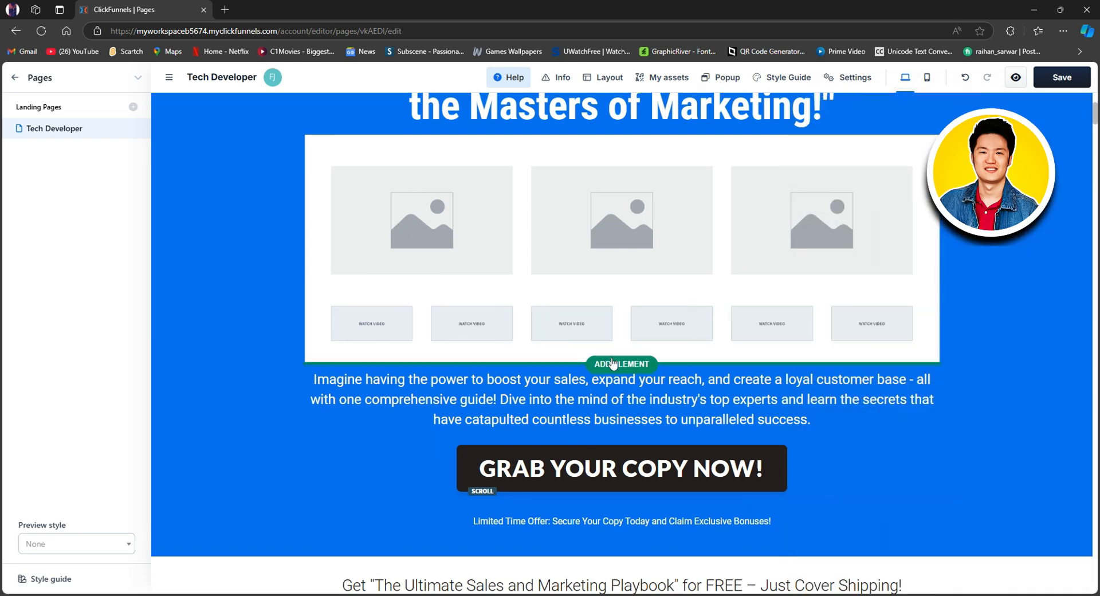
# Step: Insert a link element between the white section with the images and the paragraph below it
pyautogui.click(617, 365)
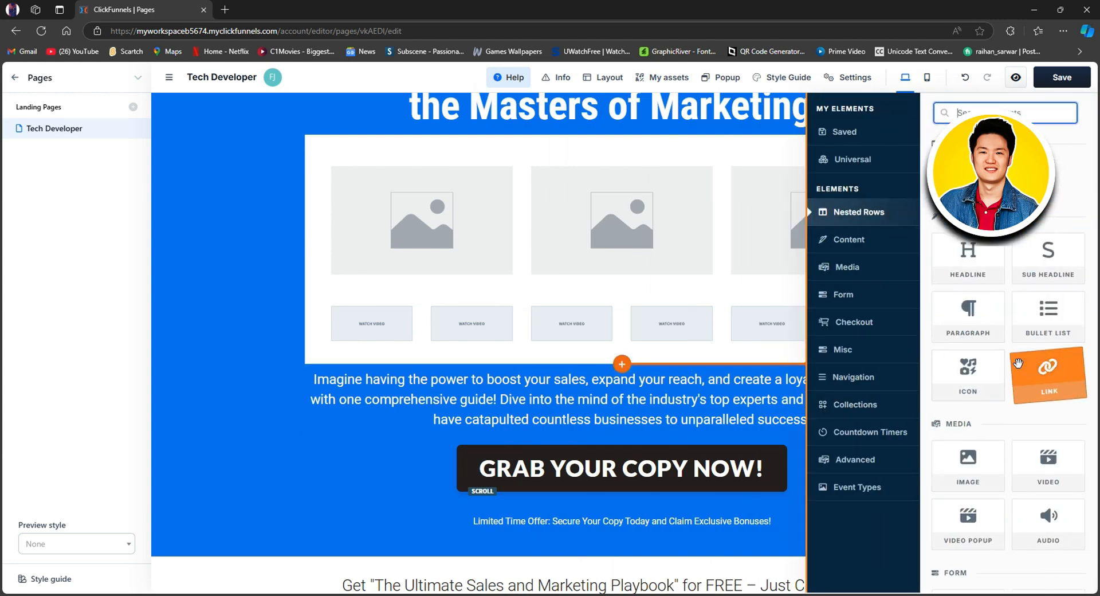
pyautogui.moveTo(1029, 383); pyautogui.dragTo(1029, 384)
pyautogui.scroll(-1, 1029, 384)
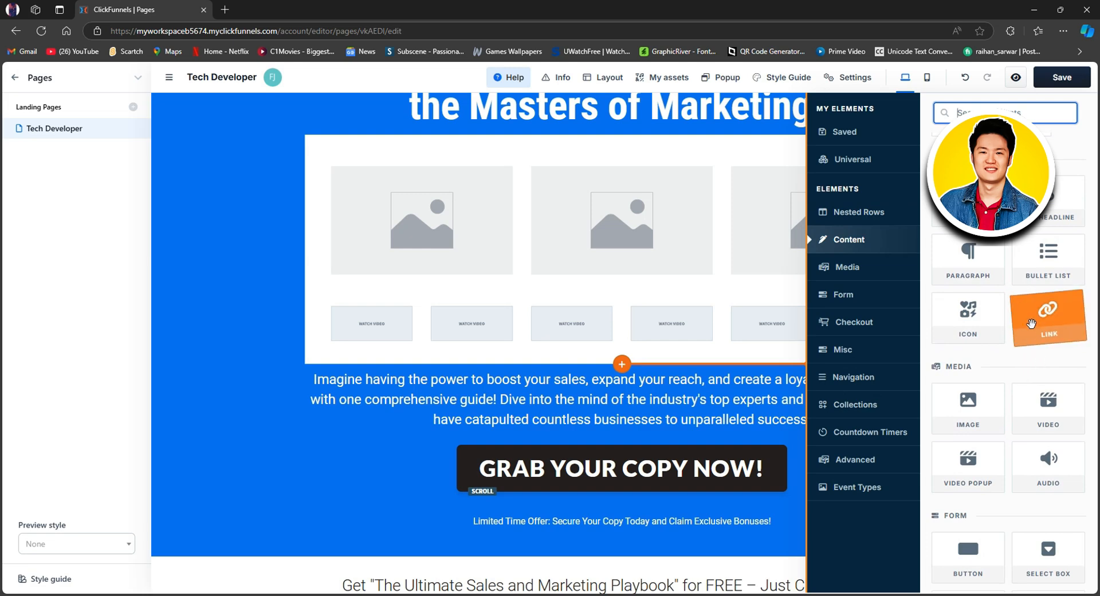
pyautogui.click(1059, 325)
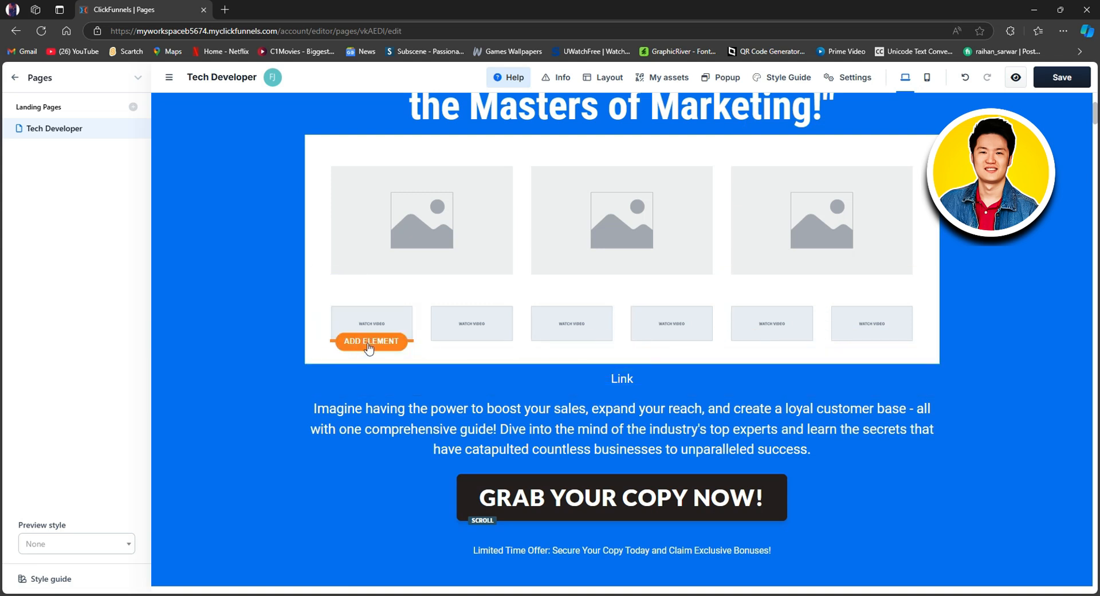
# Step: Add a link element under each of the six video popups
pyautogui.click(368, 342)
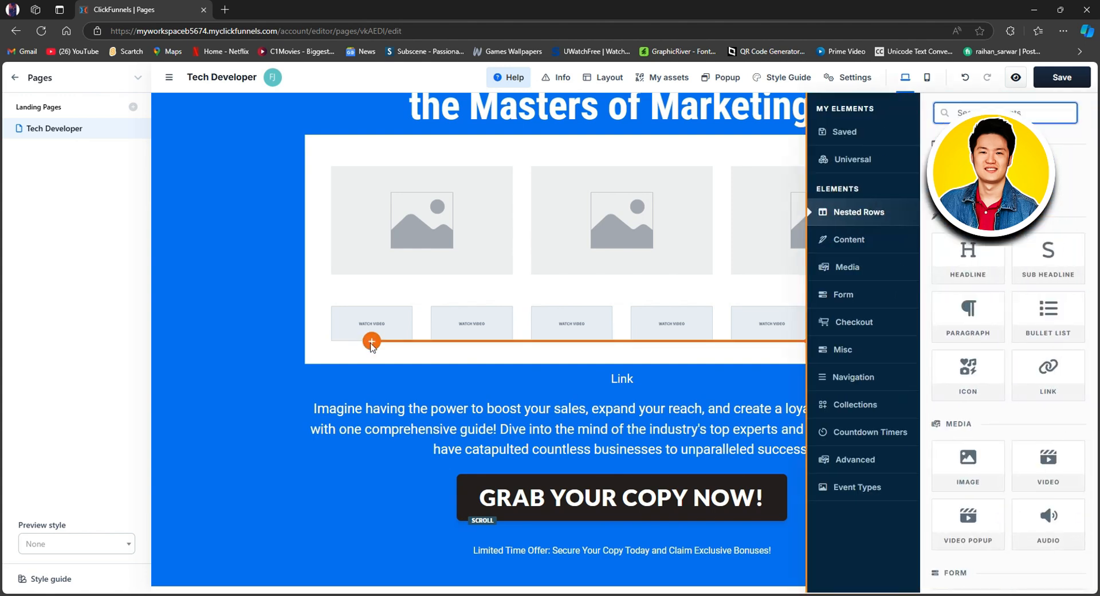
pyautogui.moveTo(1048, 369); pyautogui.dragTo(1008, 378)
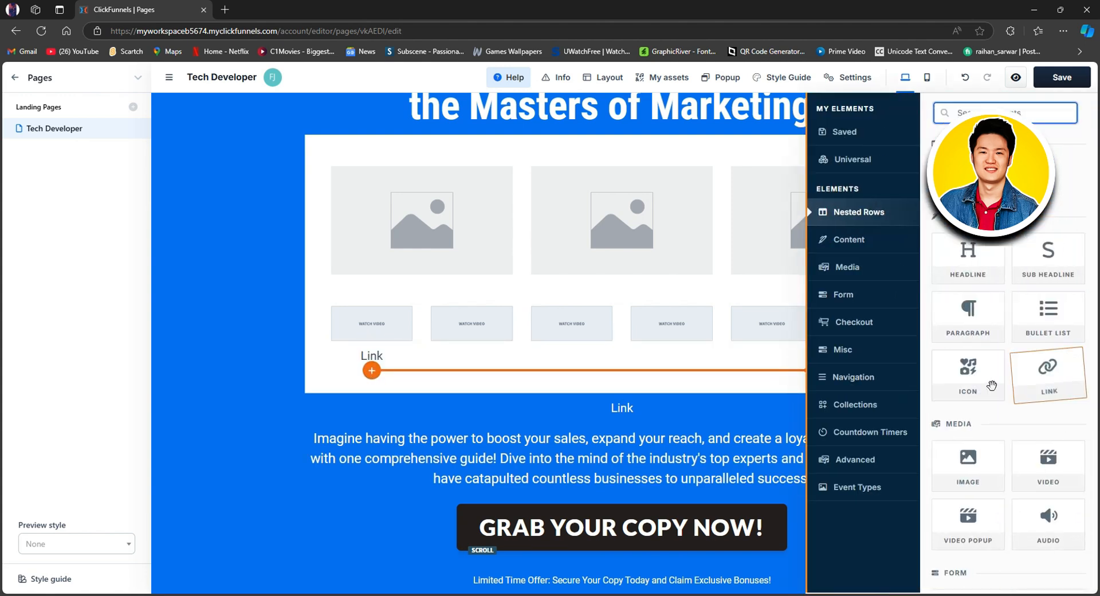
pyautogui.scroll(3, 393, 363)
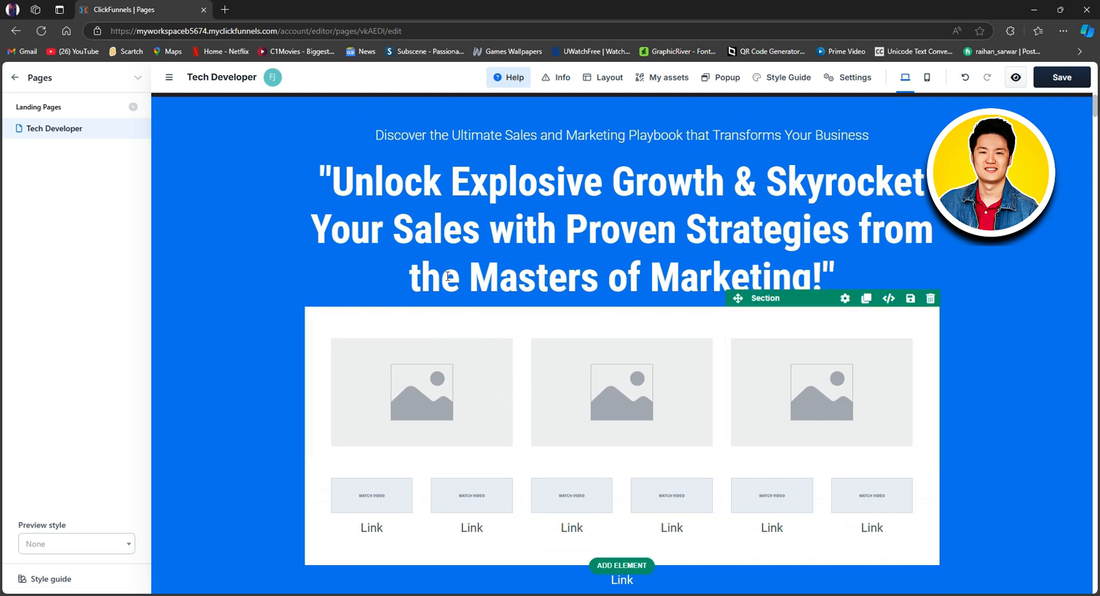
# Step: Replace the main headline's wording with "product sale offer", keeping the quotation marks and exclamation point
pyautogui.moveTo(338, 181)
pyautogui.mouseDown()
pyautogui.moveTo(426, 193)
pyautogui.moveTo(345, 171)
pyautogui.mouseUp()
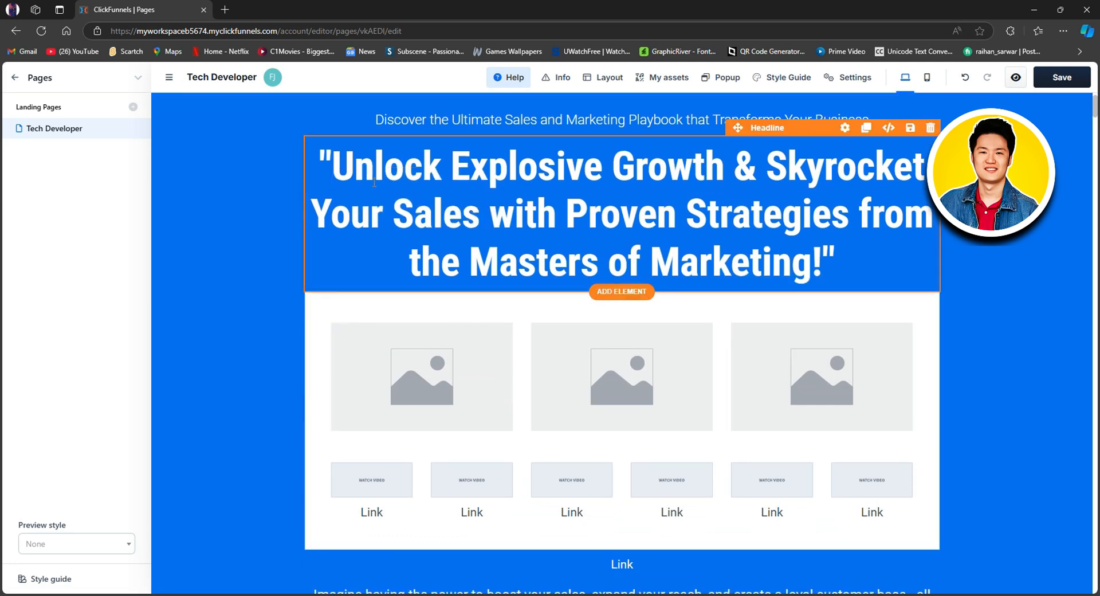
pyautogui.click(345, 169)
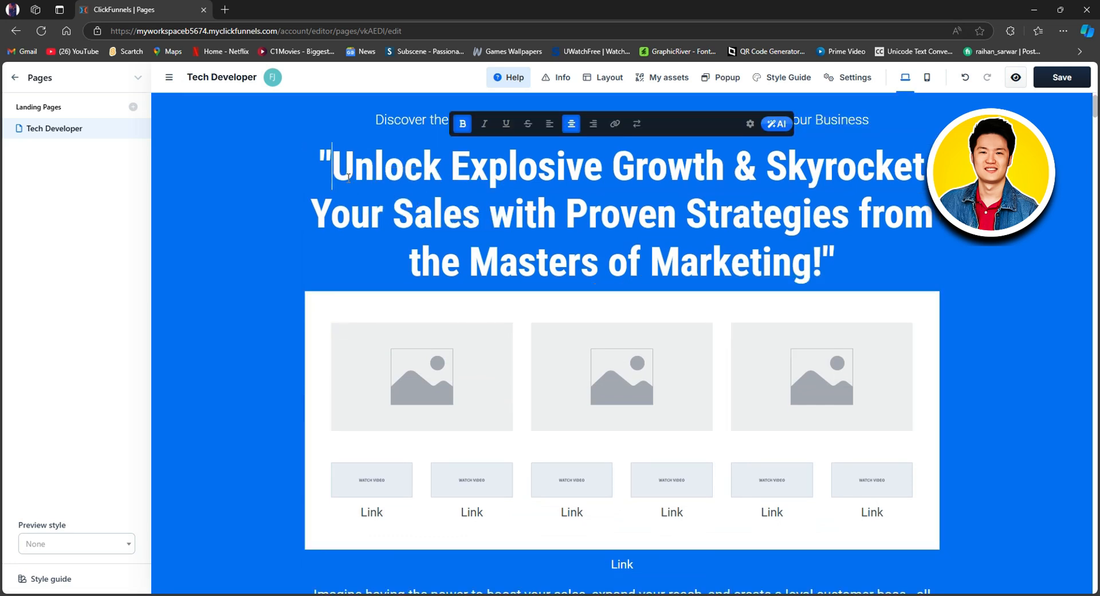
pyautogui.moveTo(558, 213); pyautogui.dragTo(616, 231)
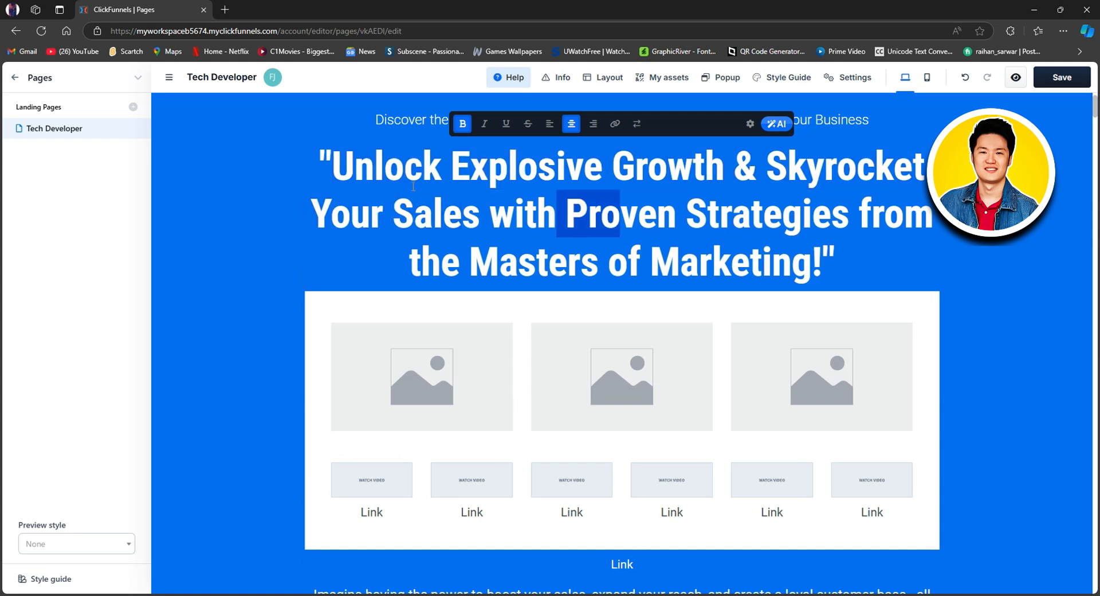
pyautogui.moveTo(341, 167); pyautogui.dragTo(816, 278)
pyautogui.write('pto')
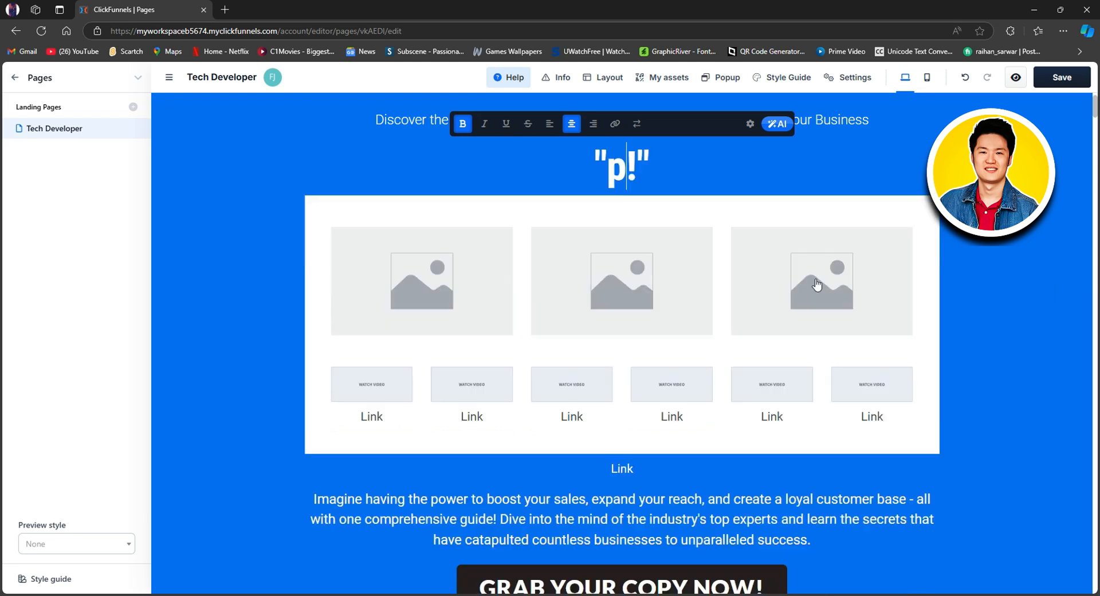
pyautogui.press('BackSpace')
pyautogui.press('BackSpace')
pyautogui.write('rod')
pyautogui.write('uct sa')
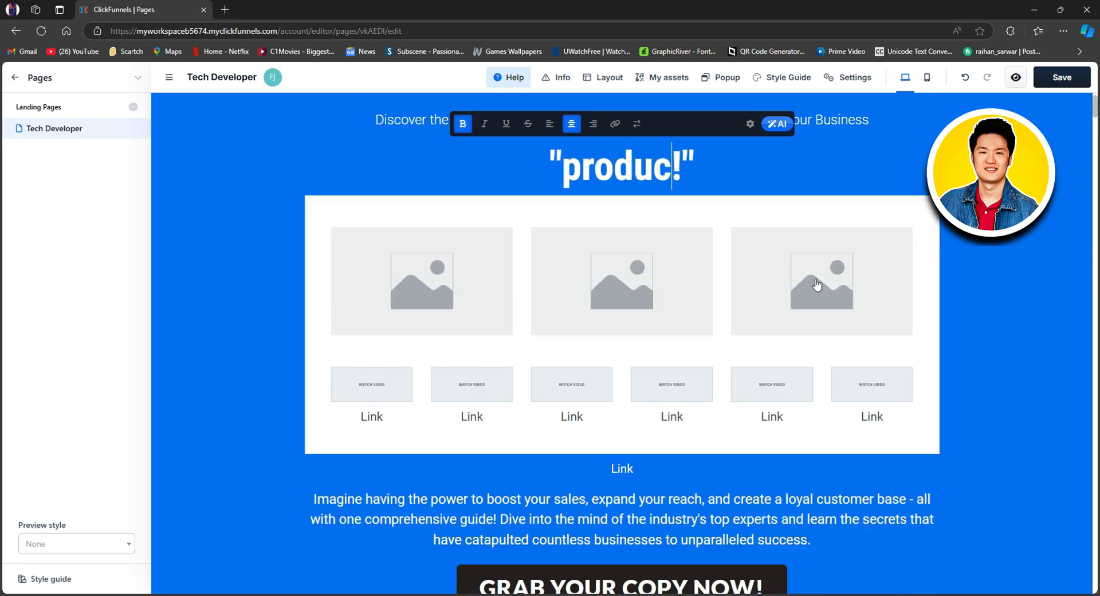
pyautogui.write('les')
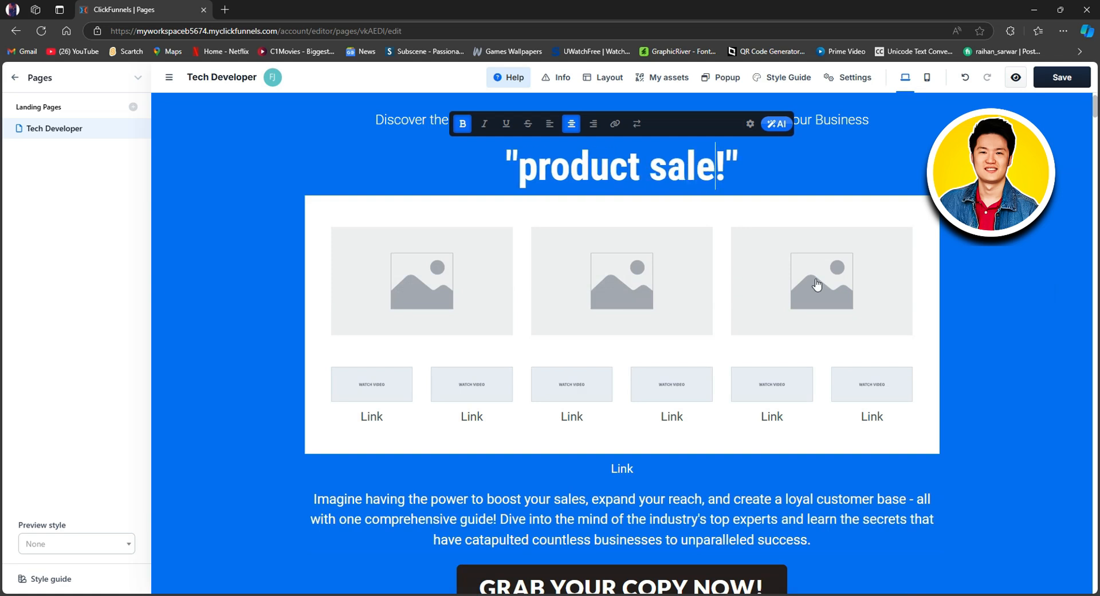
pyautogui.press('BackSpace')
pyautogui.write('offer')
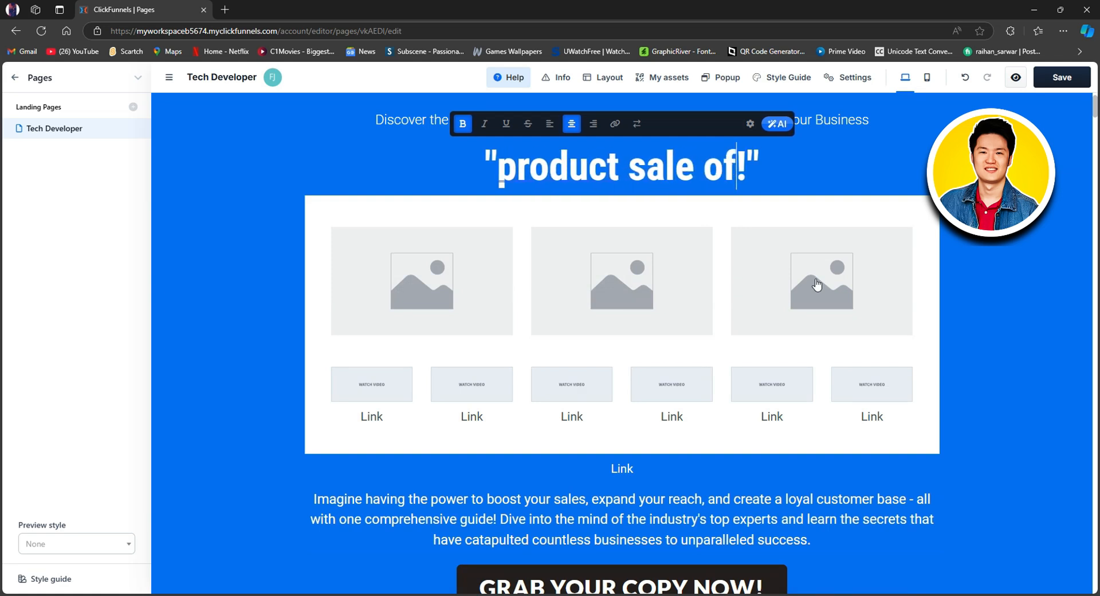
# Step: Try turning the headline text "product sale offer!" into a link, and remove the link again
pyautogui.click(496, 168)
pyautogui.click(522, 168)
pyautogui.click(477, 165)
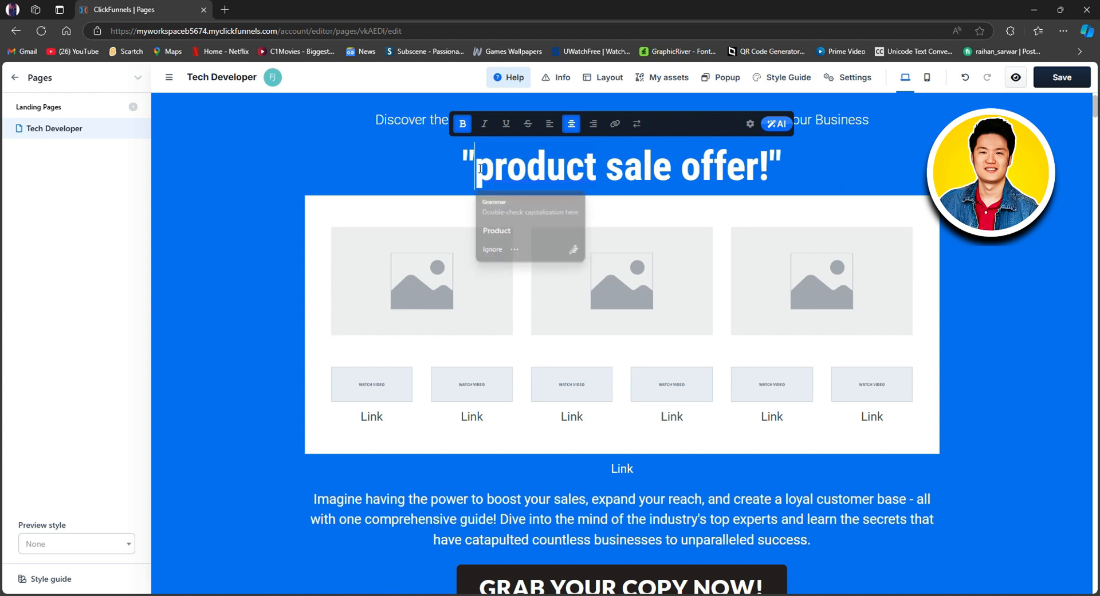
pyautogui.moveTo(480, 165); pyautogui.dragTo(771, 171)
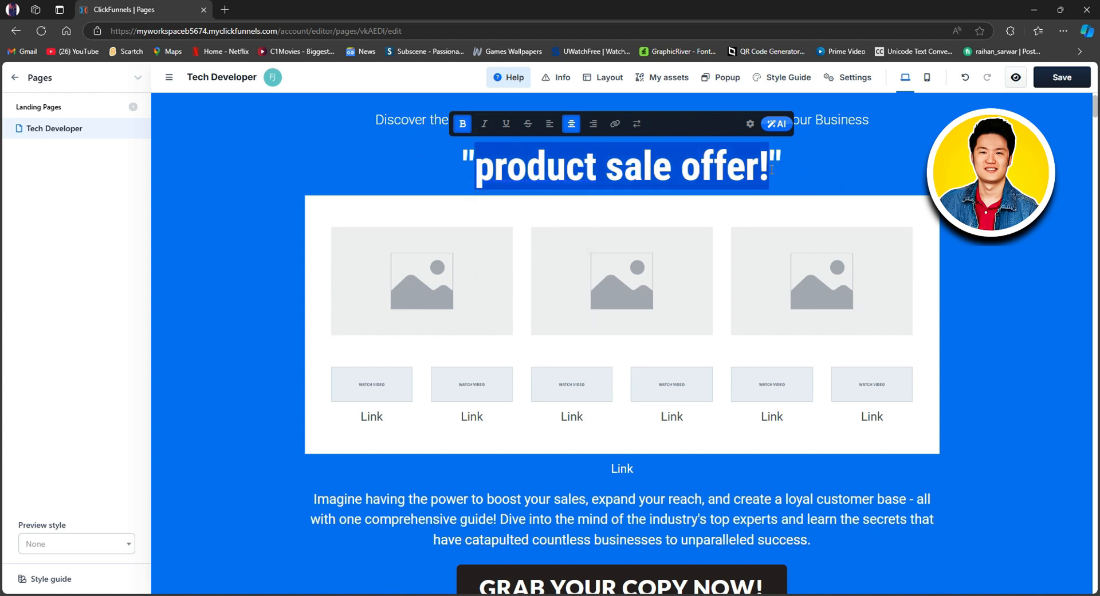
pyautogui.click(614, 123)
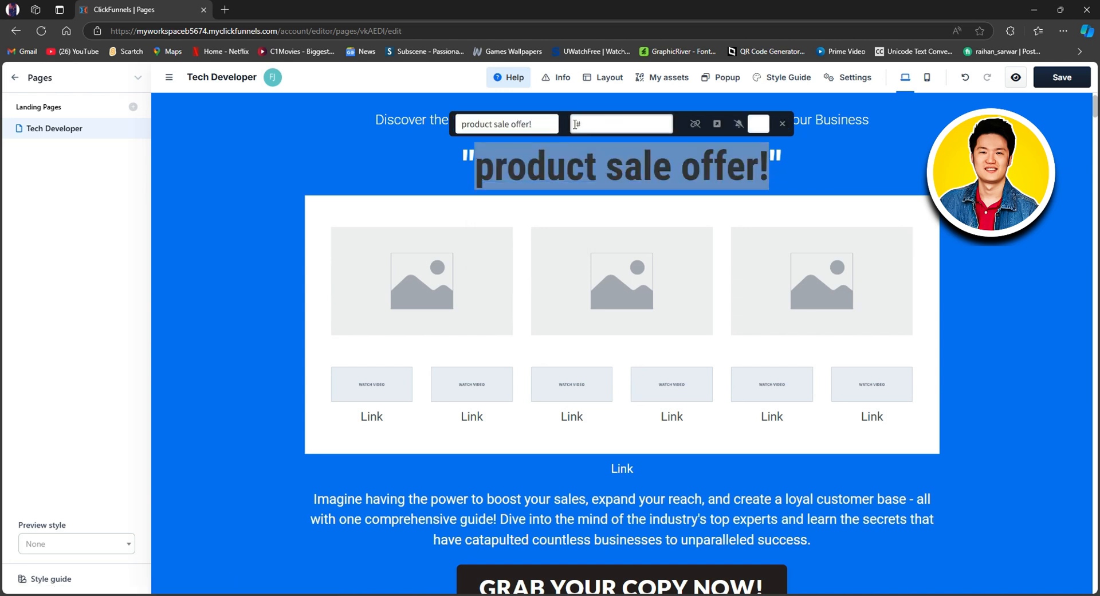
pyautogui.click(695, 124)
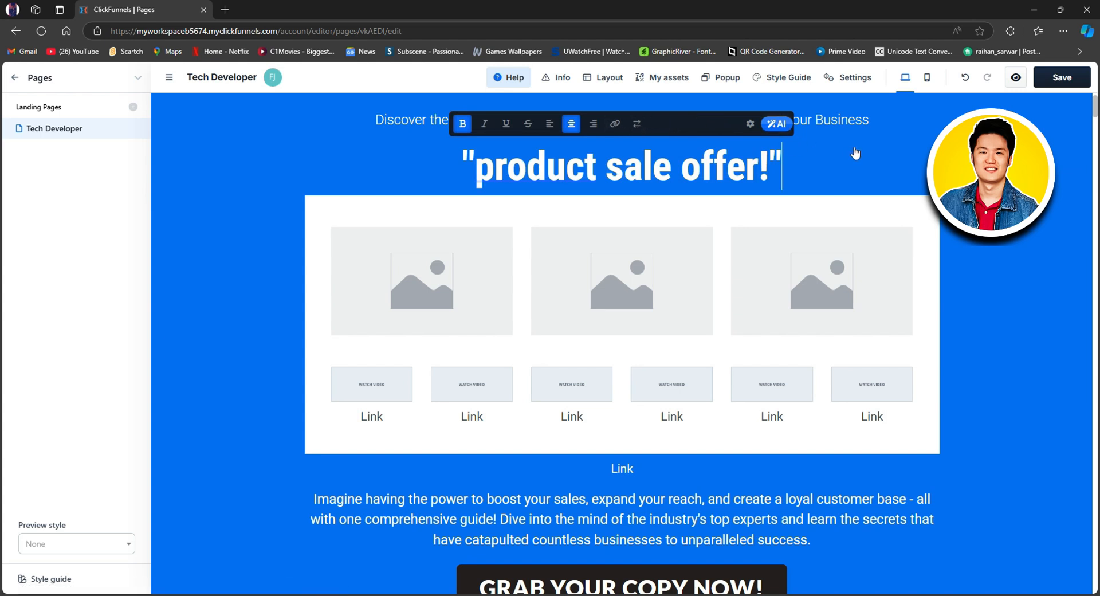
# Step: Open the main headline's settings and set its padding to 6 px at the top and 29 px at the bottom
pyautogui.click(1004, 284)
pyautogui.click(698, 158)
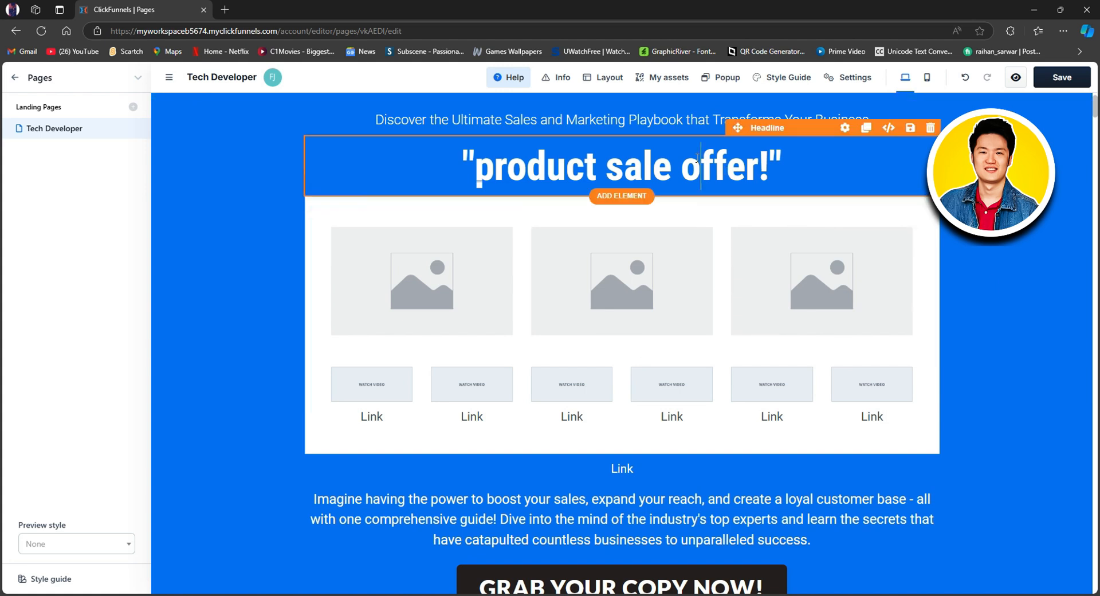
pyautogui.click(1058, 172)
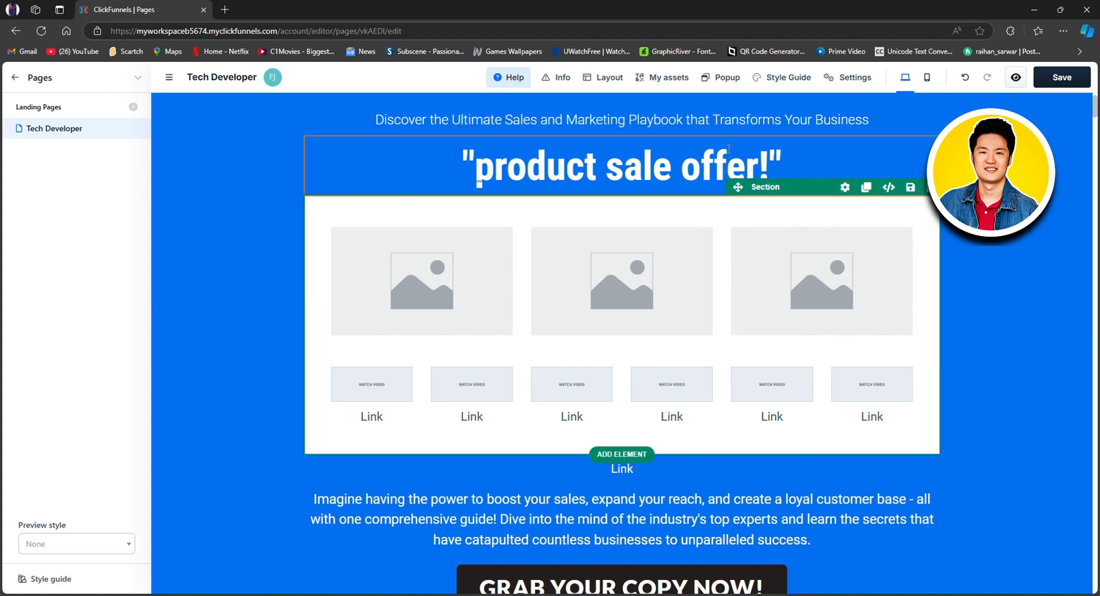
pyautogui.click(759, 130)
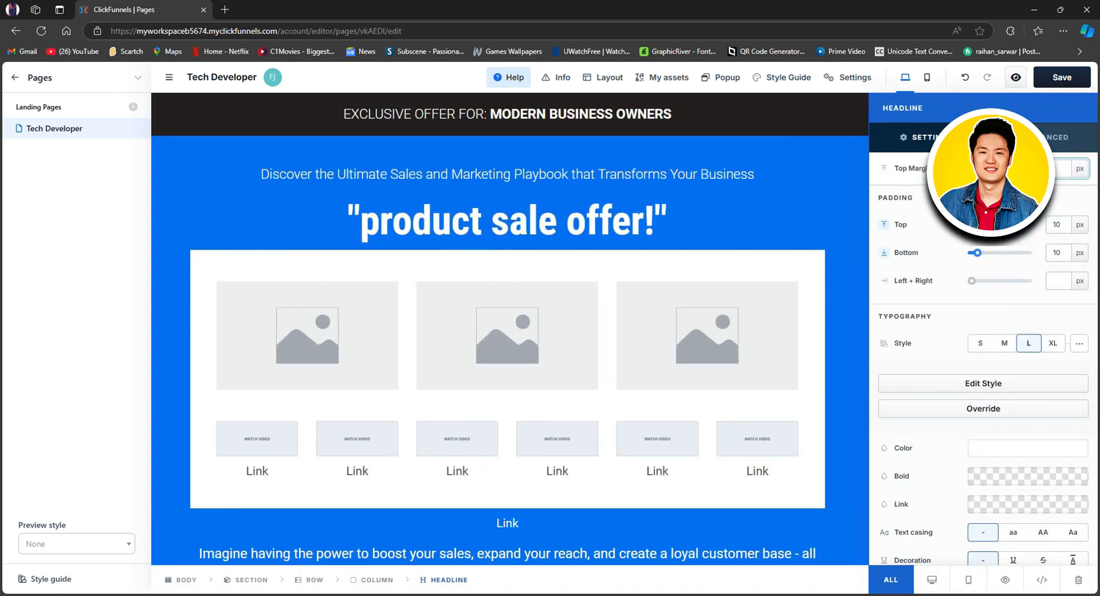
pyautogui.moveTo(978, 224); pyautogui.dragTo(989, 259)
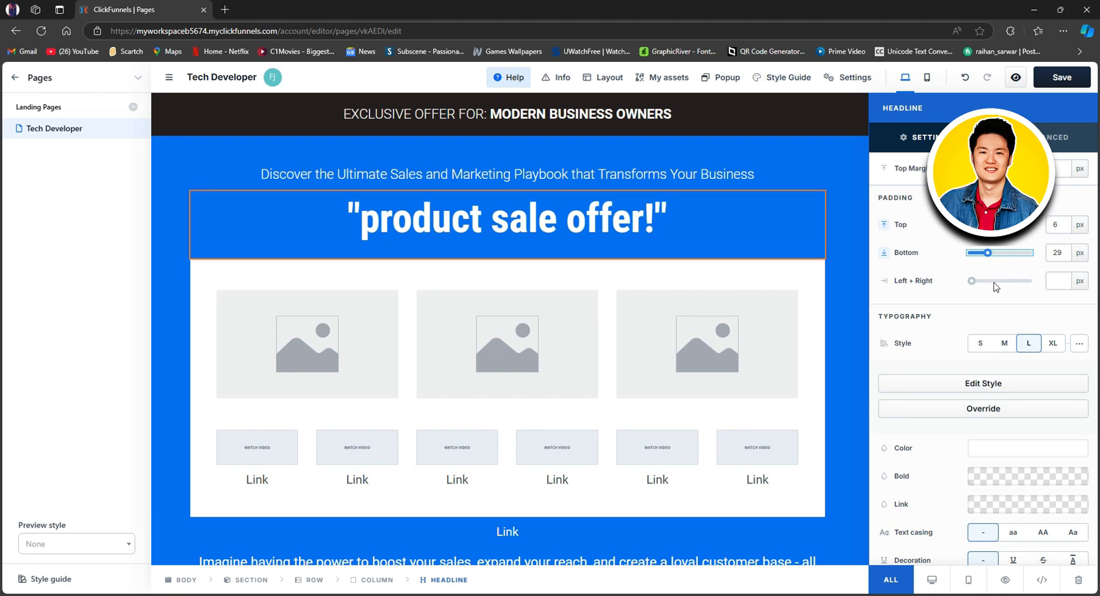
# Step: Compare the XL and M typography styles on the main headline and apply XL
pyautogui.scroll(-1, 998, 298)
pyautogui.click(1052, 286)
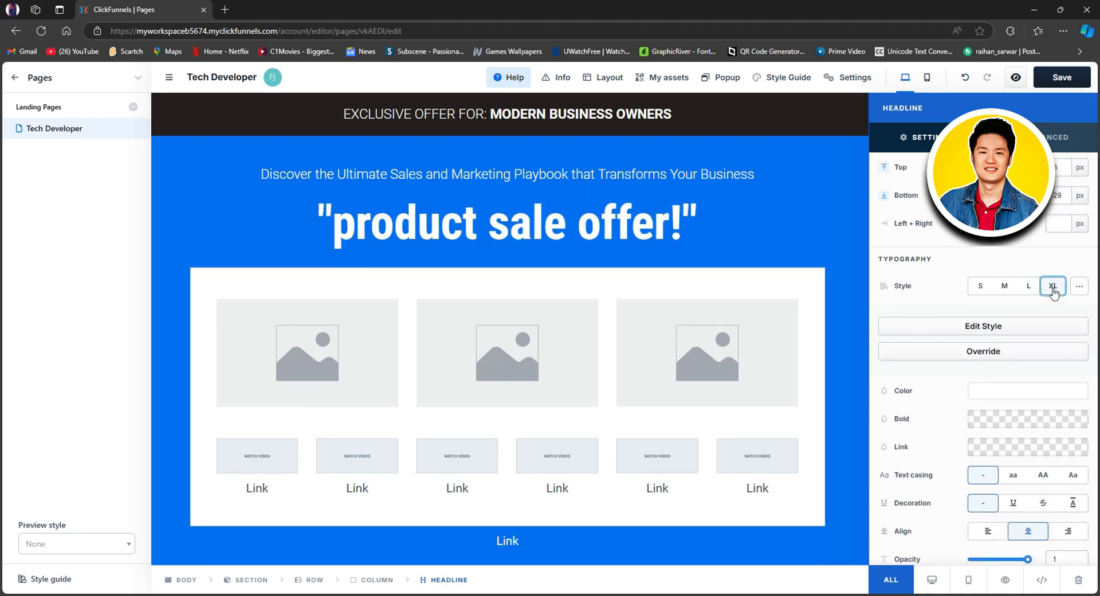
pyautogui.click(1004, 287)
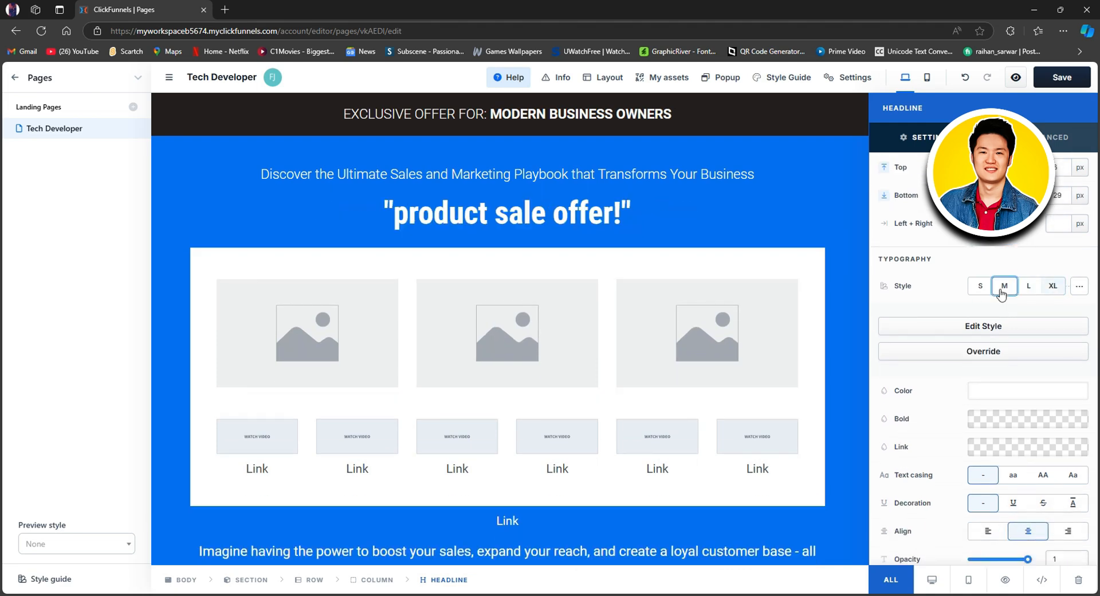
pyautogui.click(1051, 291)
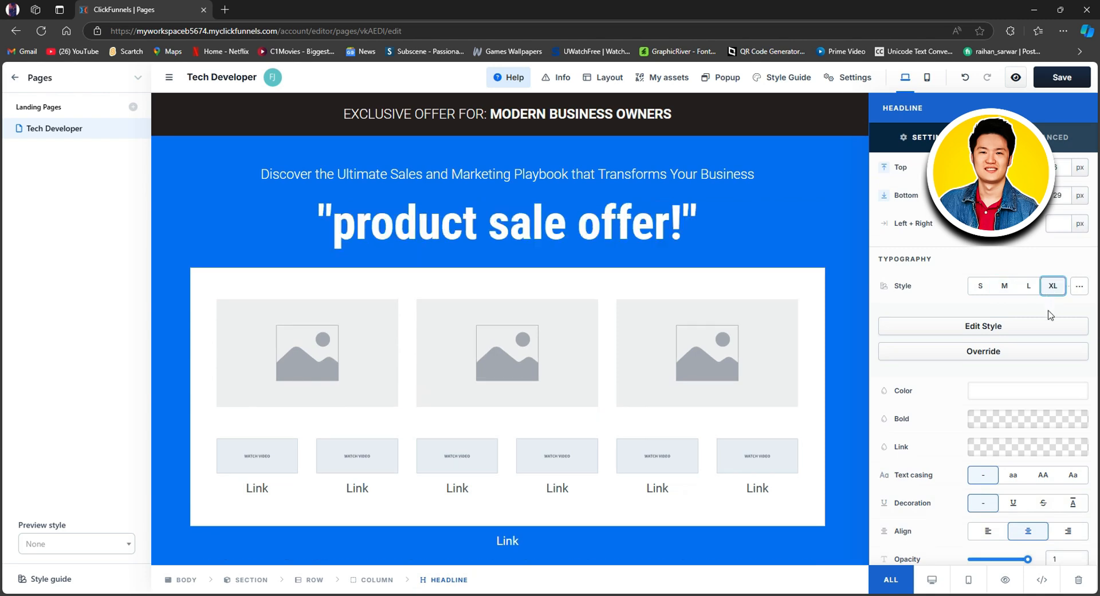
# Step: View the style guide's typography settings behind the main headline's style, and return to the page without changes
pyautogui.scroll(-1, 1020, 312)
pyautogui.click(971, 270)
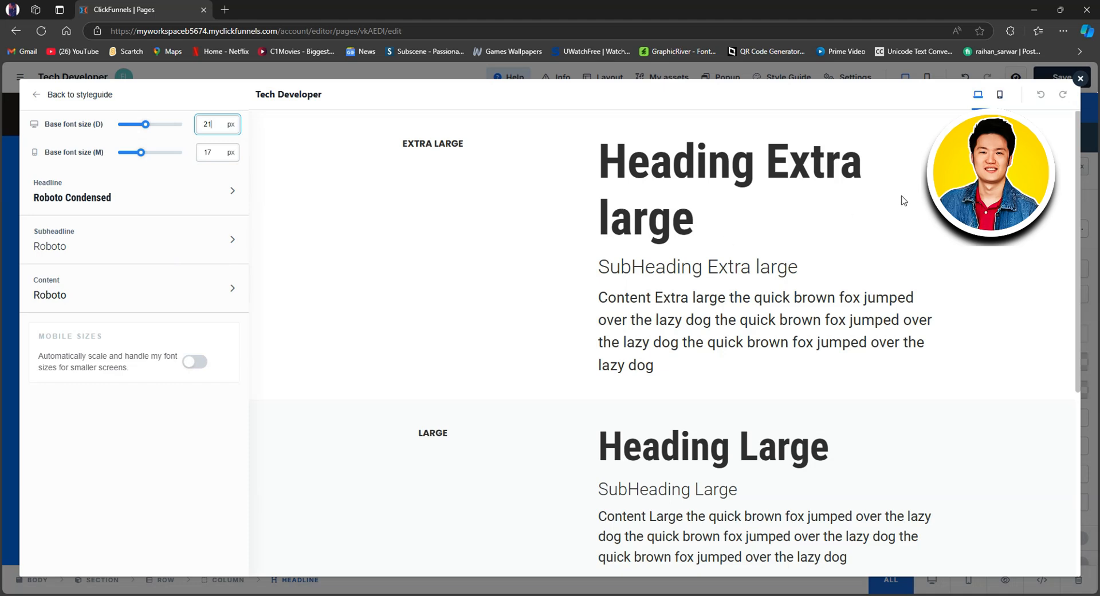
pyautogui.click(1080, 78)
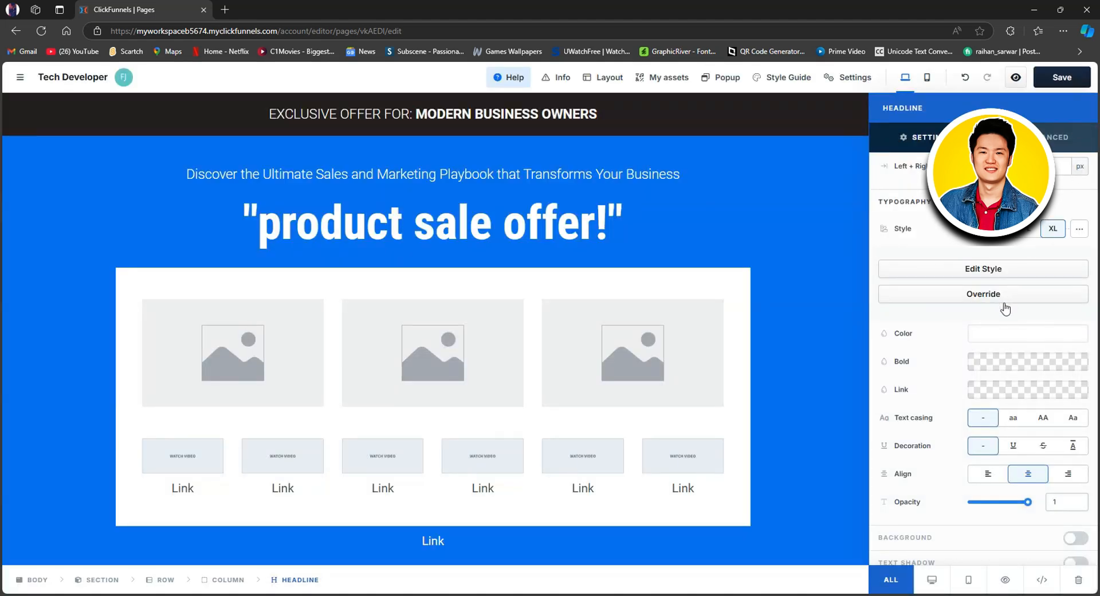
# Step: Change the main headline's text color to the custom dark red 762828
pyautogui.scroll(-1, 1005, 309)
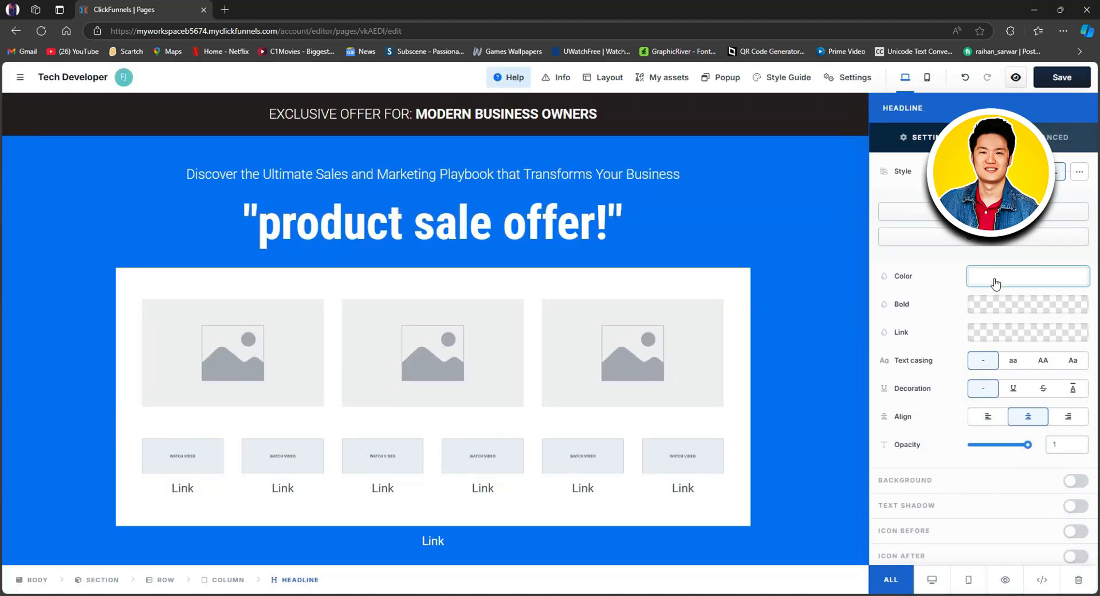
pyautogui.click(998, 281)
pyautogui.moveTo(945, 313)
pyautogui.mouseDown()
pyautogui.moveTo(913, 356)
pyautogui.moveTo(829, 325)
pyautogui.moveTo(882, 387)
pyautogui.moveTo(909, 375)
pyautogui.moveTo(912, 355)
pyautogui.mouseUp()
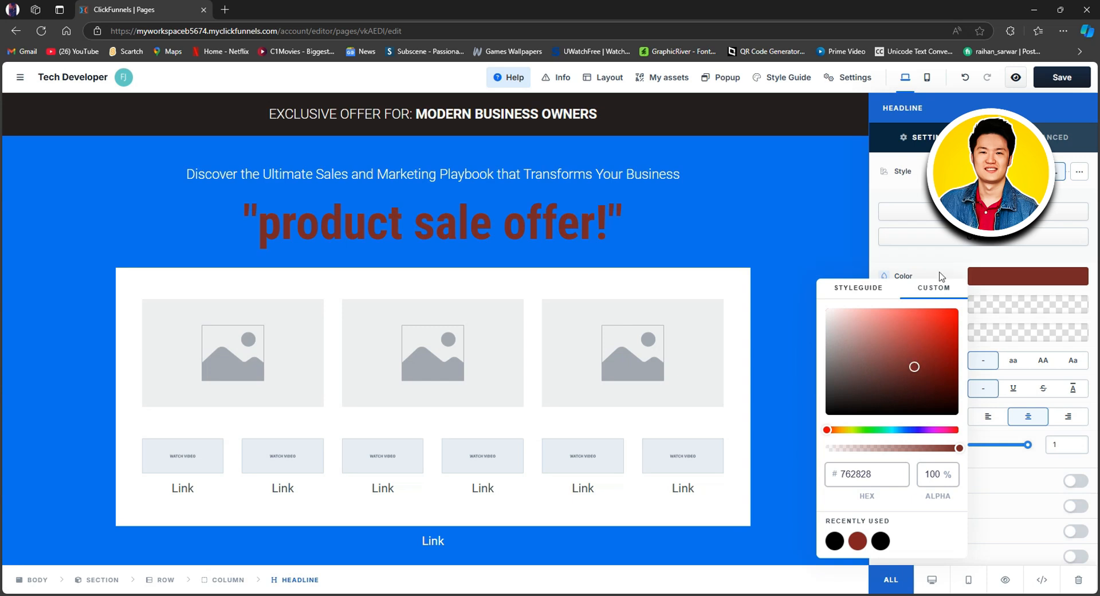
pyautogui.click(913, 263)
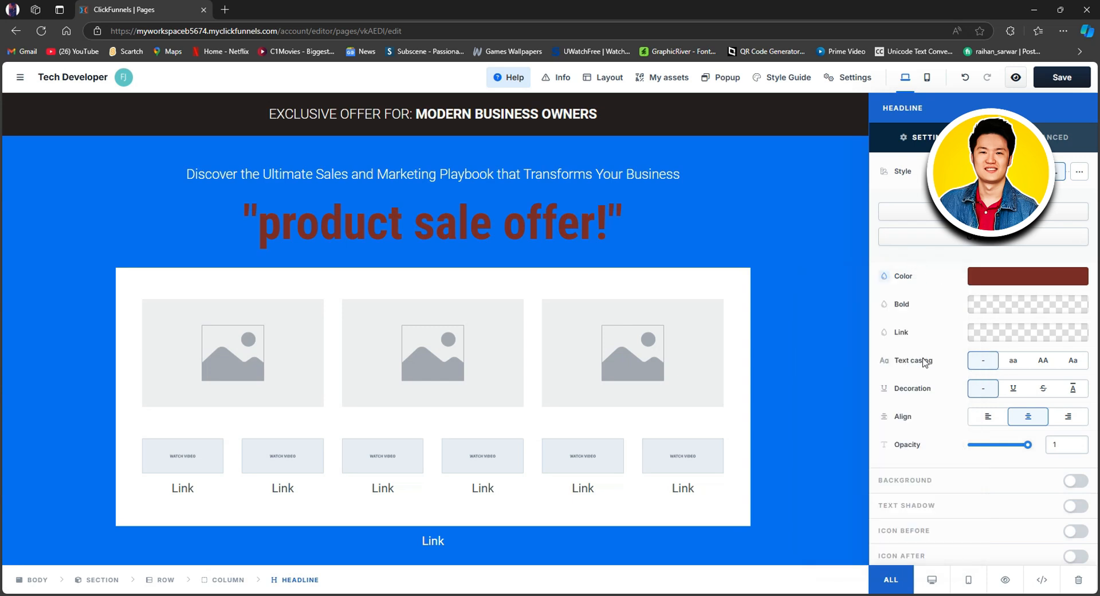
# Step: Compare the uppercase and capitalized text casings on the main headline and apply lowercase
pyautogui.click(1044, 363)
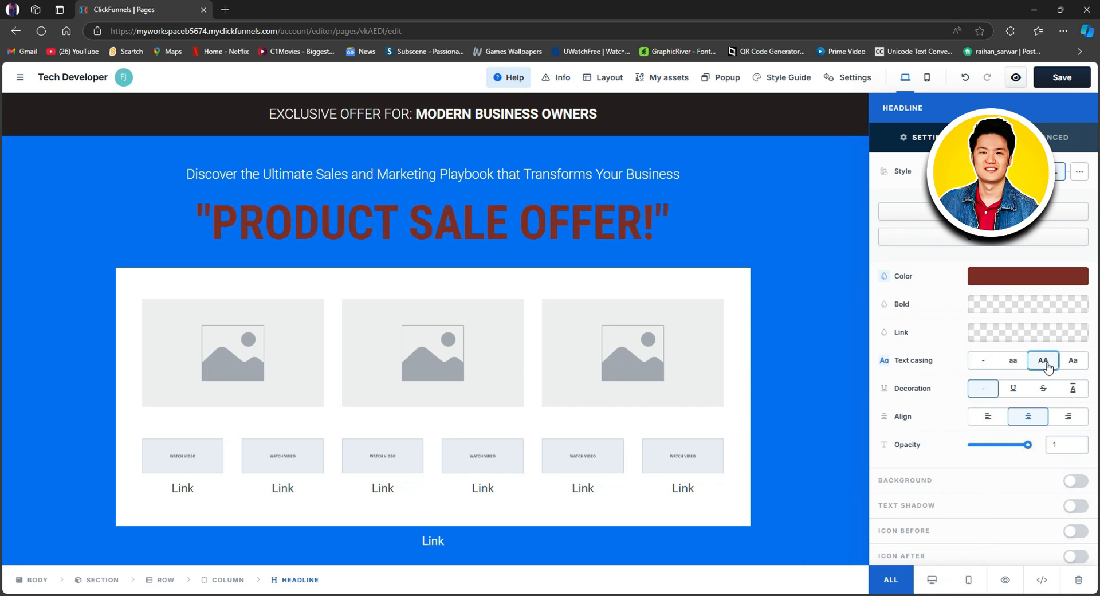
pyautogui.click(1070, 362)
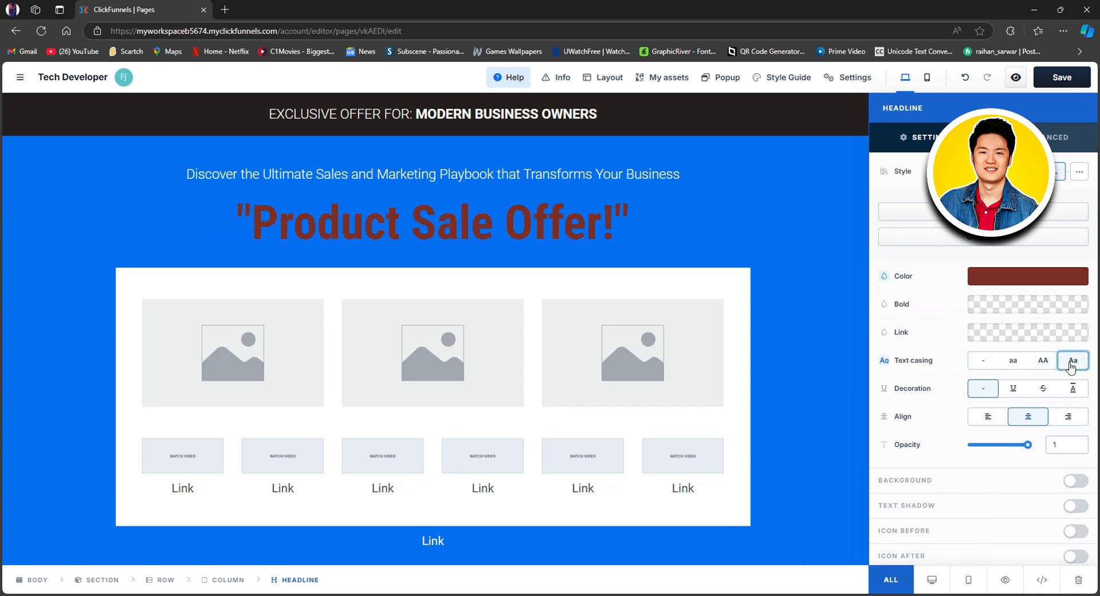
pyautogui.click(1010, 366)
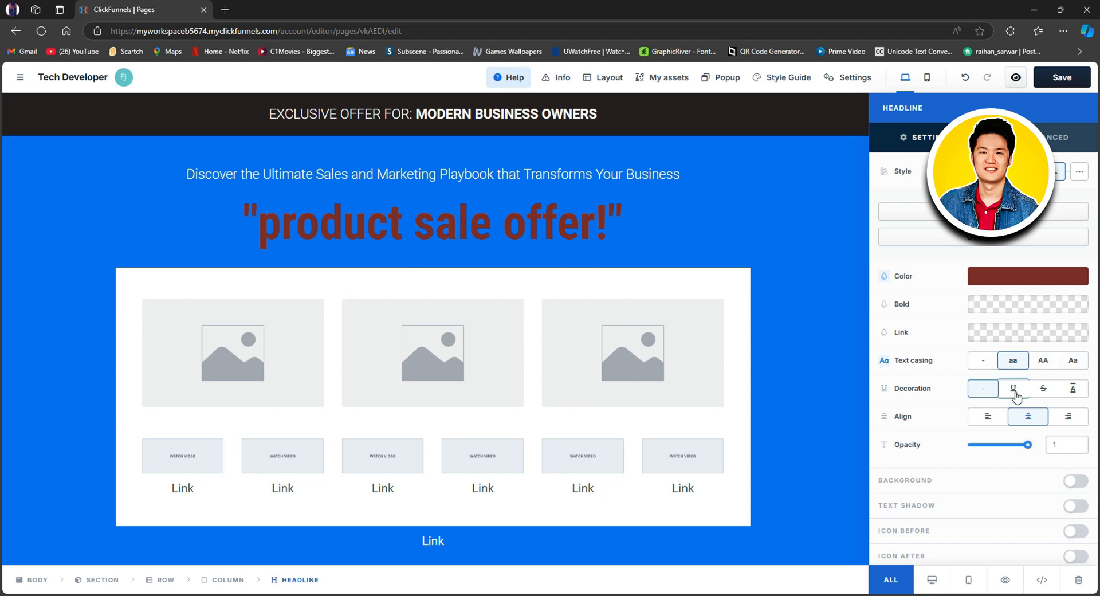
# Step: Try the underline and strikethrough decorations on the main headline, and set the decoration back to none
pyautogui.click(1014, 389)
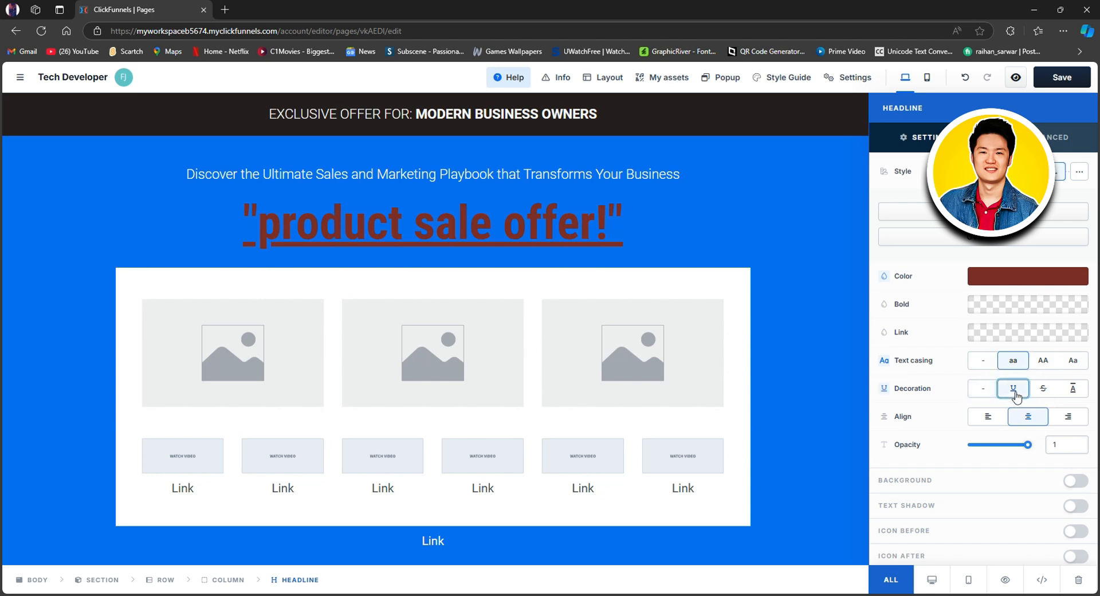
pyautogui.click(1043, 393)
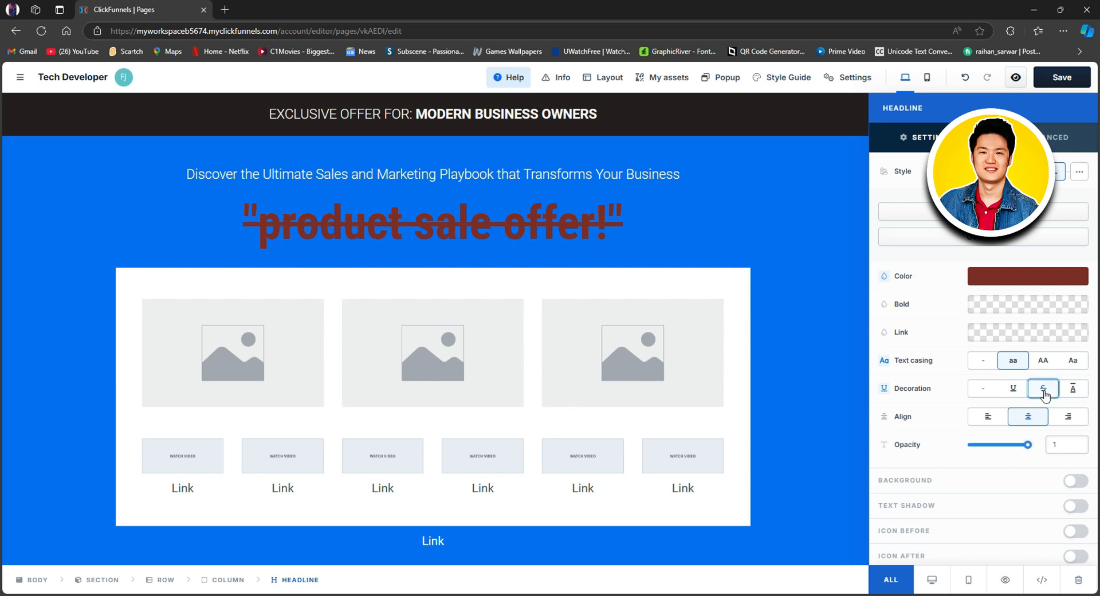
pyautogui.click(989, 392)
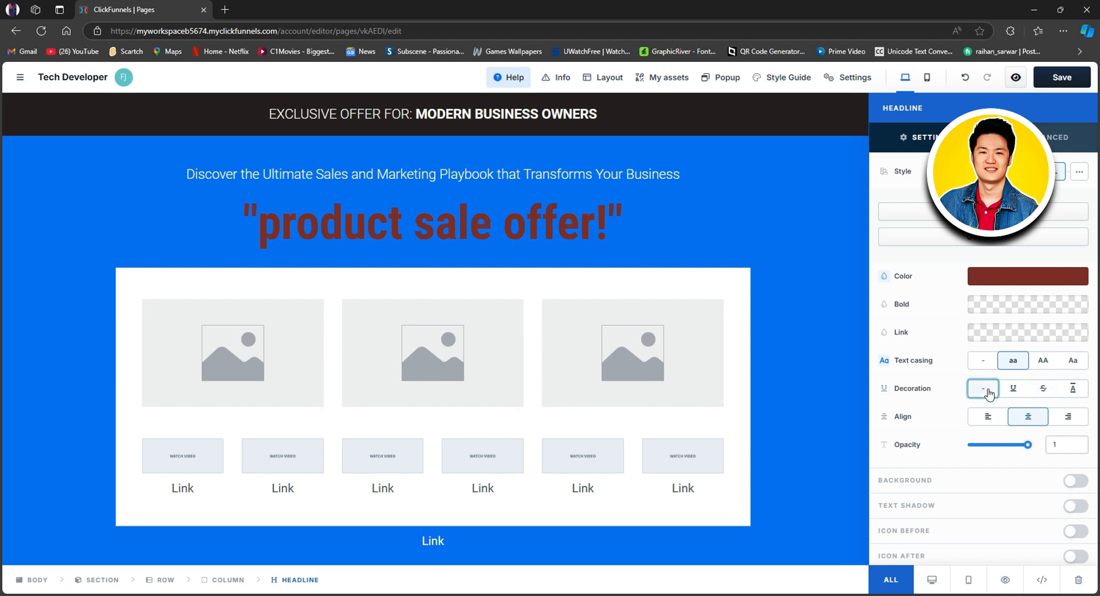
# Step: Try a lower opacity on the main headline, restore it to 1, and turn on the headline's background
pyautogui.scroll(-1, 990, 395)
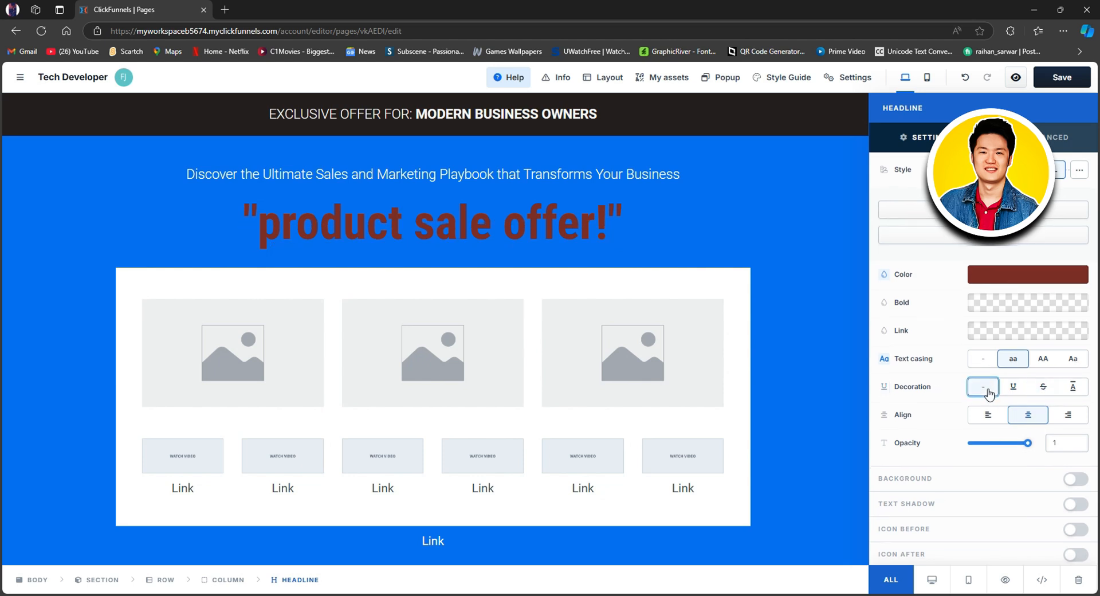
pyautogui.click(1007, 442)
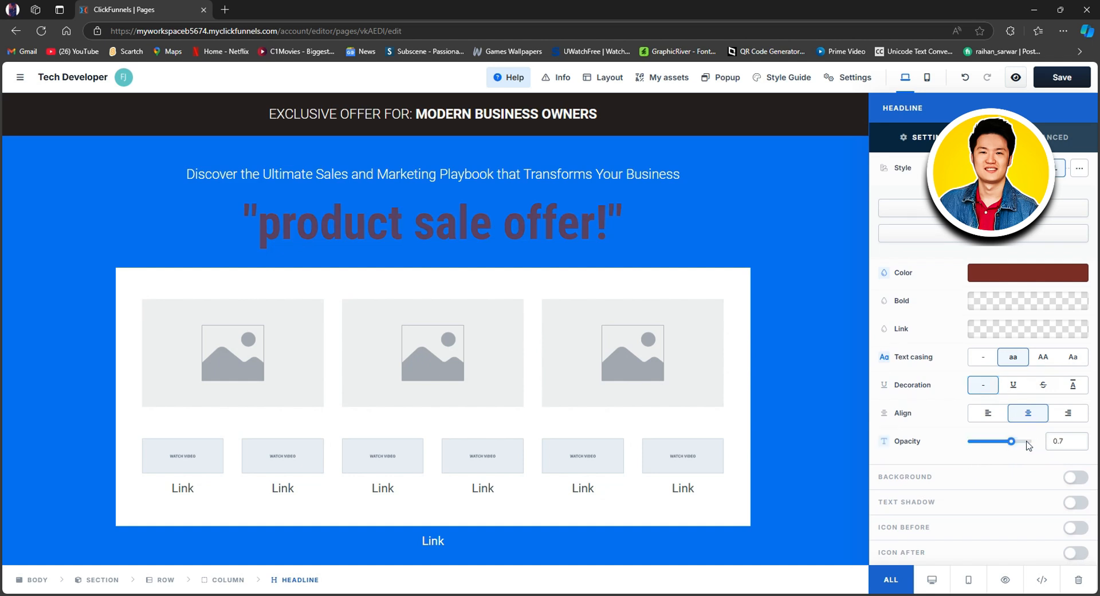
pyautogui.click(1029, 446)
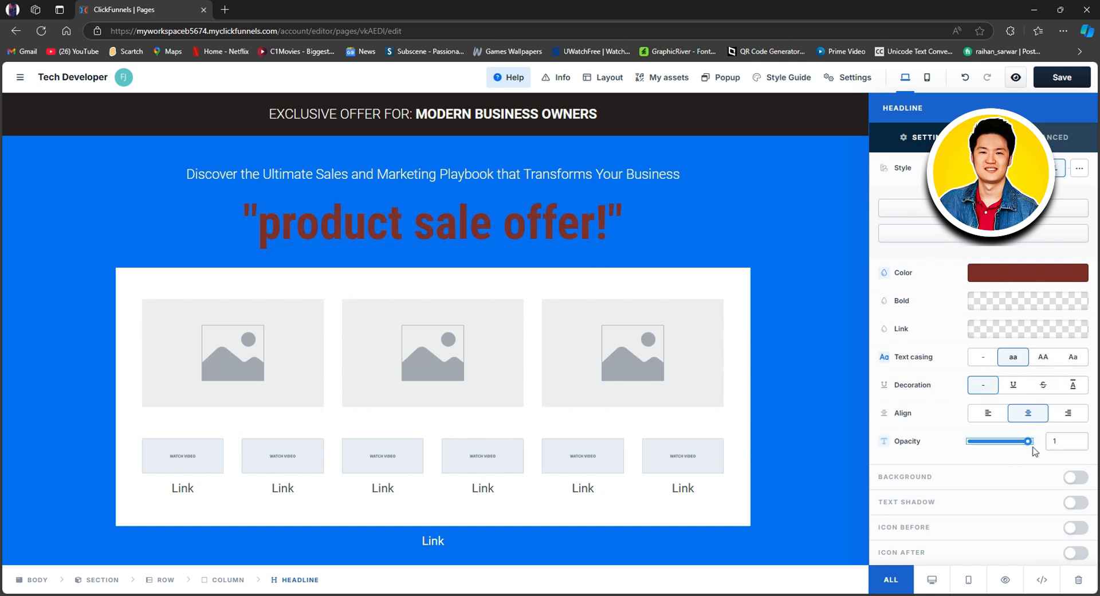
pyautogui.click(1070, 479)
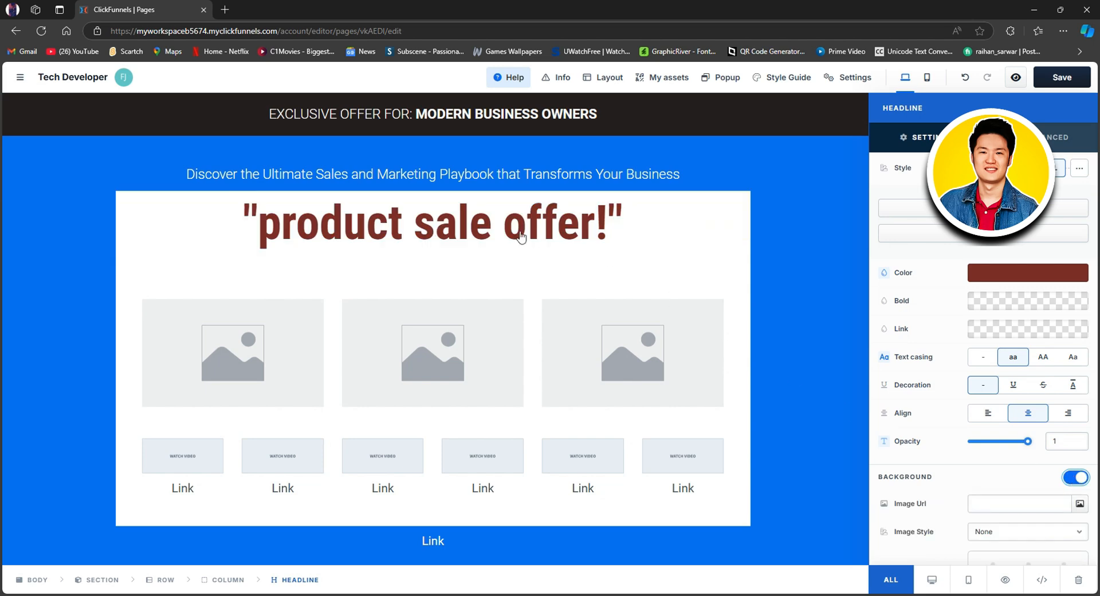
pyautogui.press('Escape')
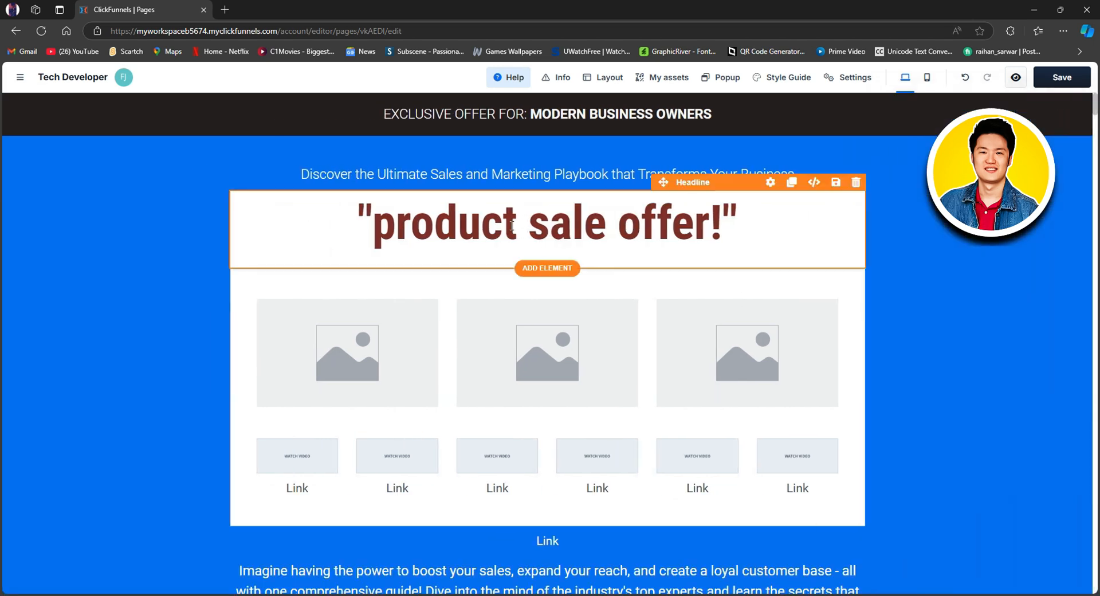
pyautogui.doubleClick(480, 227)
pyautogui.click(735, 279)
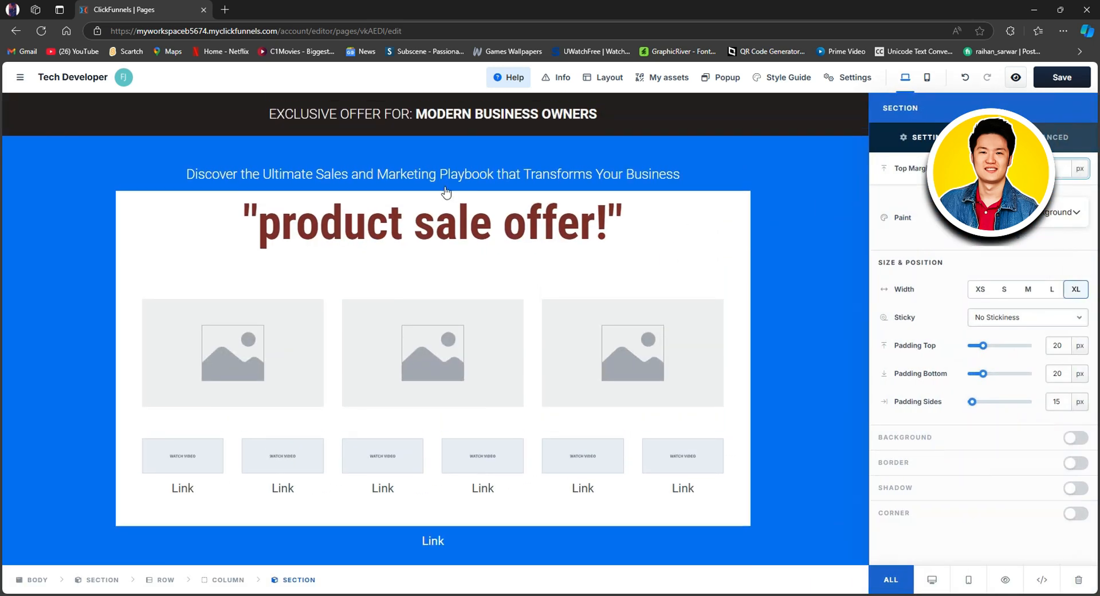
pyautogui.press('Escape')
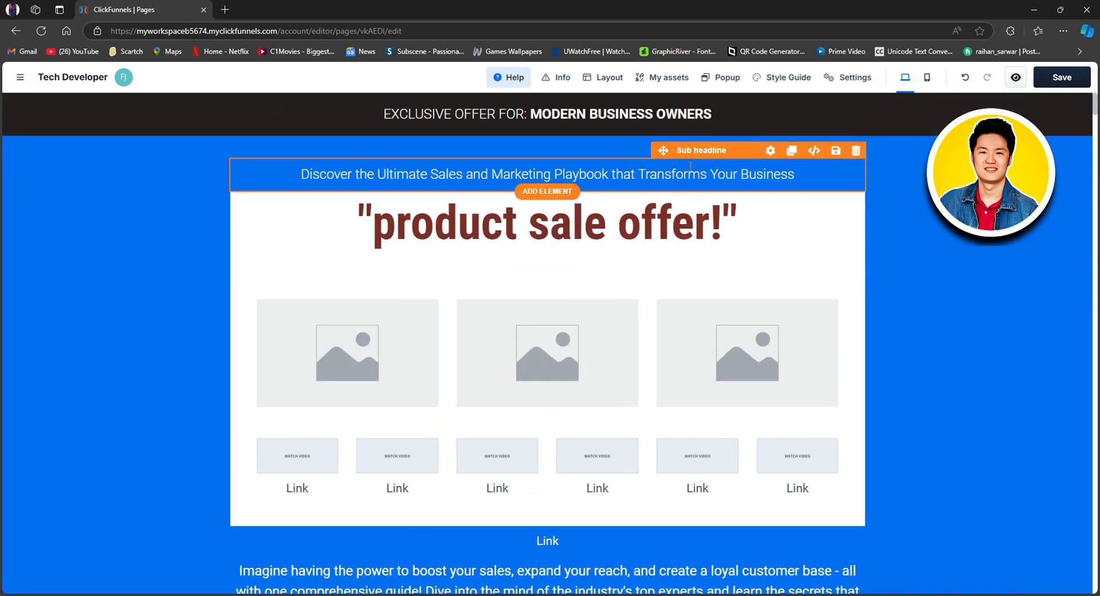
# Step: Set the main headline's top padding to 18 px and reduce its bottom padding to none
pyautogui.click(696, 185)
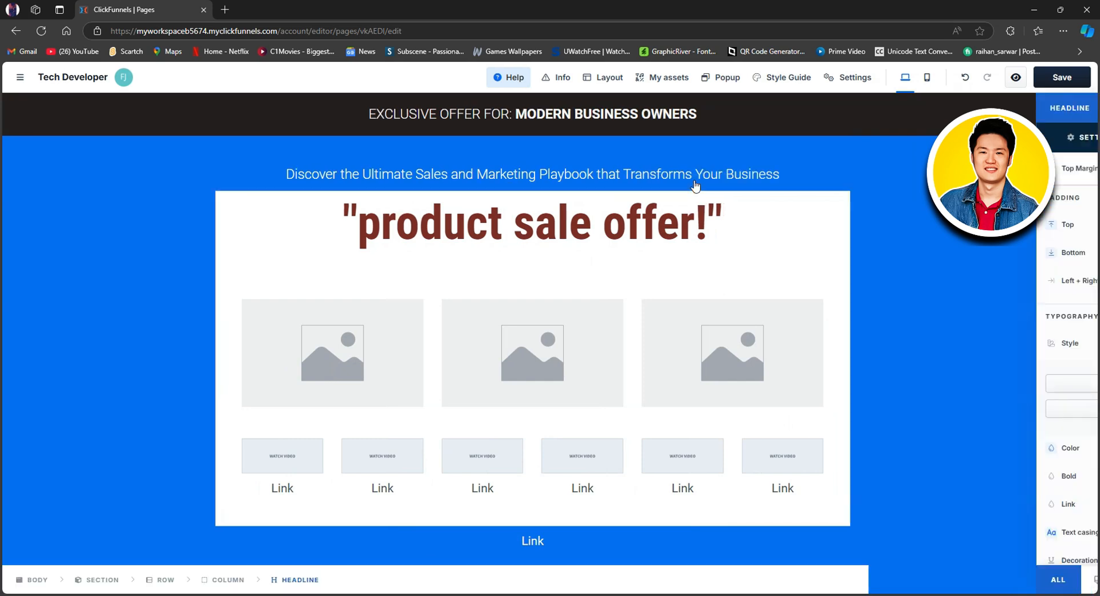
pyautogui.moveTo(985, 250); pyautogui.dragTo(980, 225)
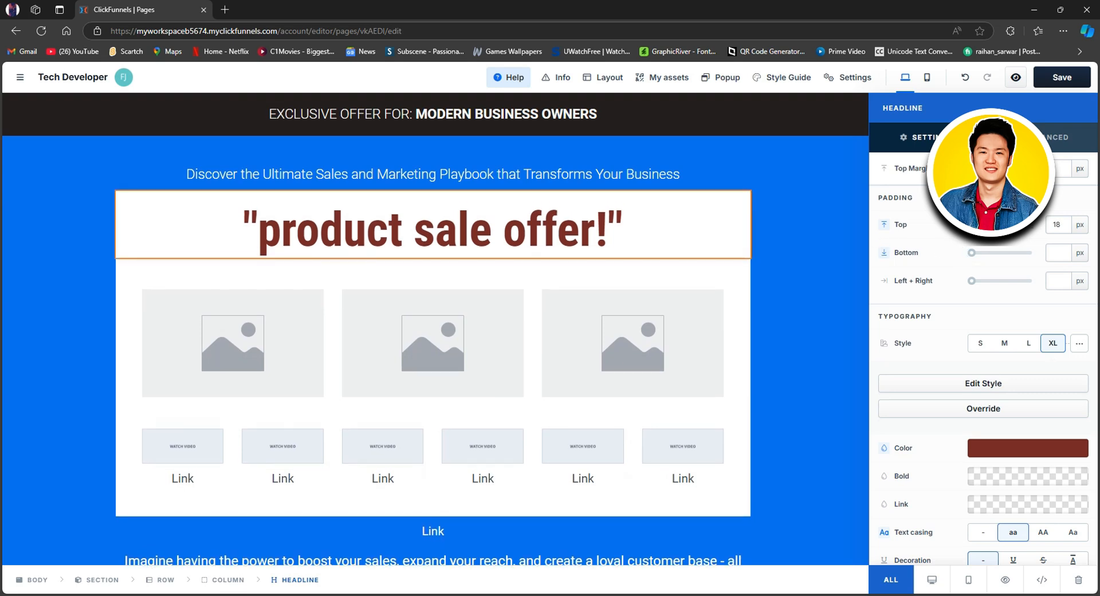
pyautogui.click(846, 239)
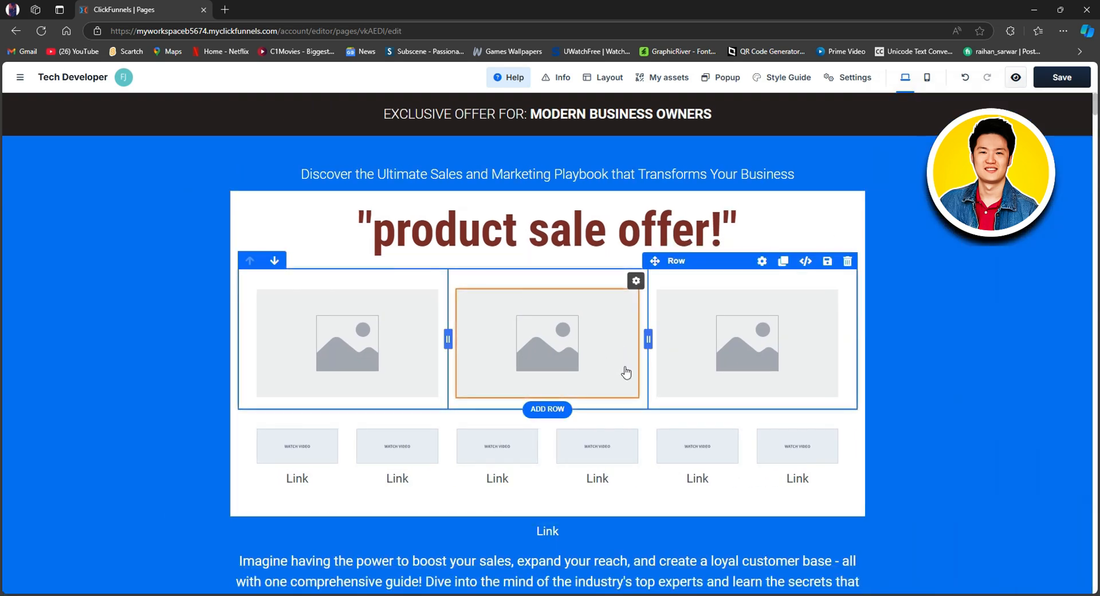
# Step: Save the page, leave the editor and open the site's list of site pages
pyautogui.scroll(-1, 580, 422)
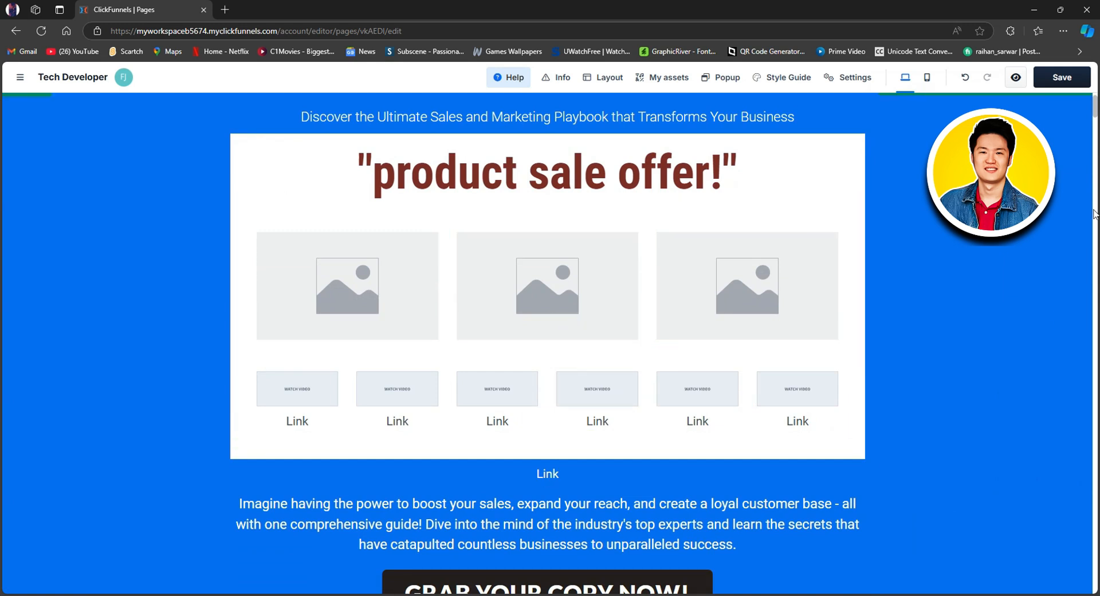
pyautogui.click(1068, 82)
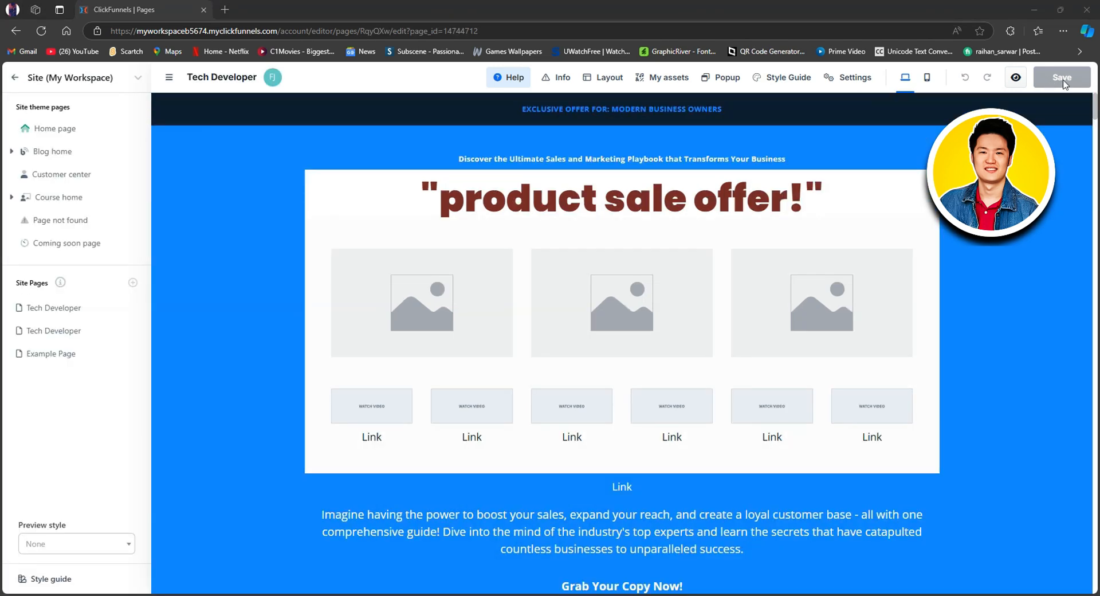
pyautogui.click(17, 78)
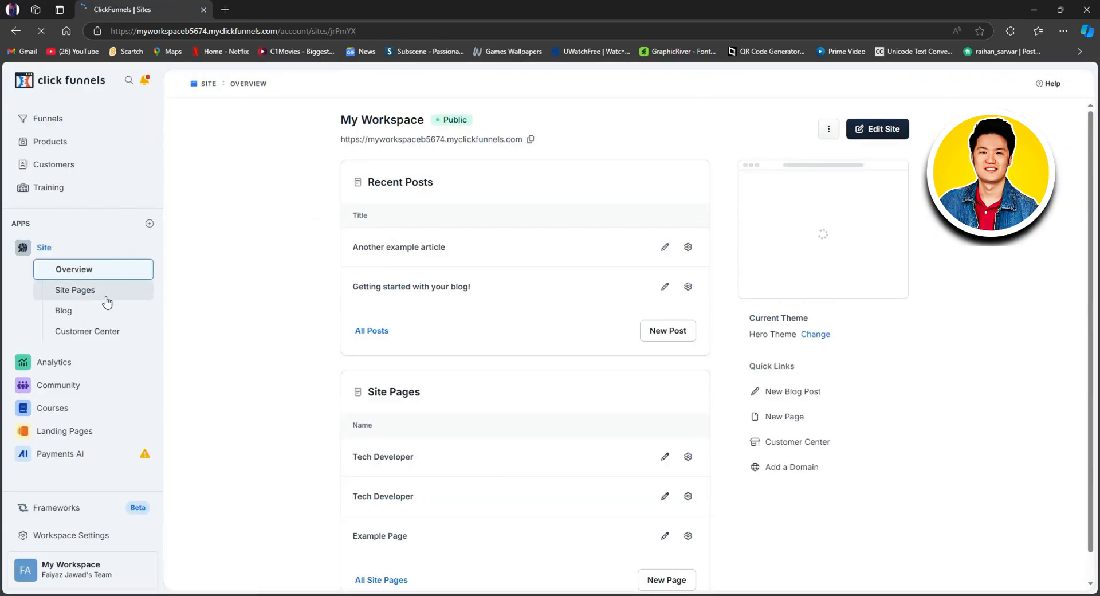
pyautogui.click(69, 292)
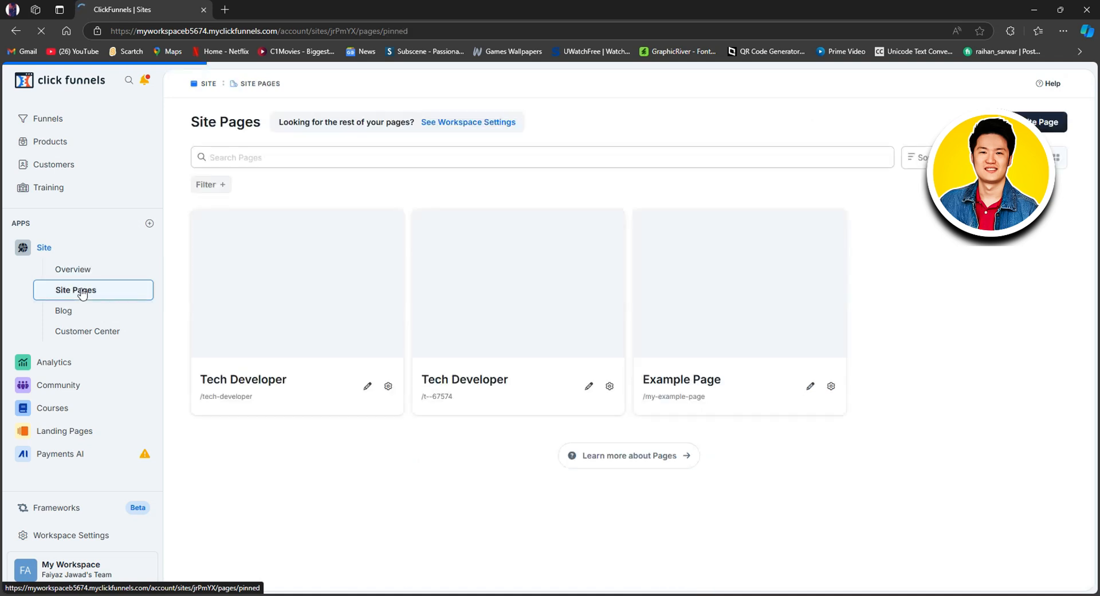